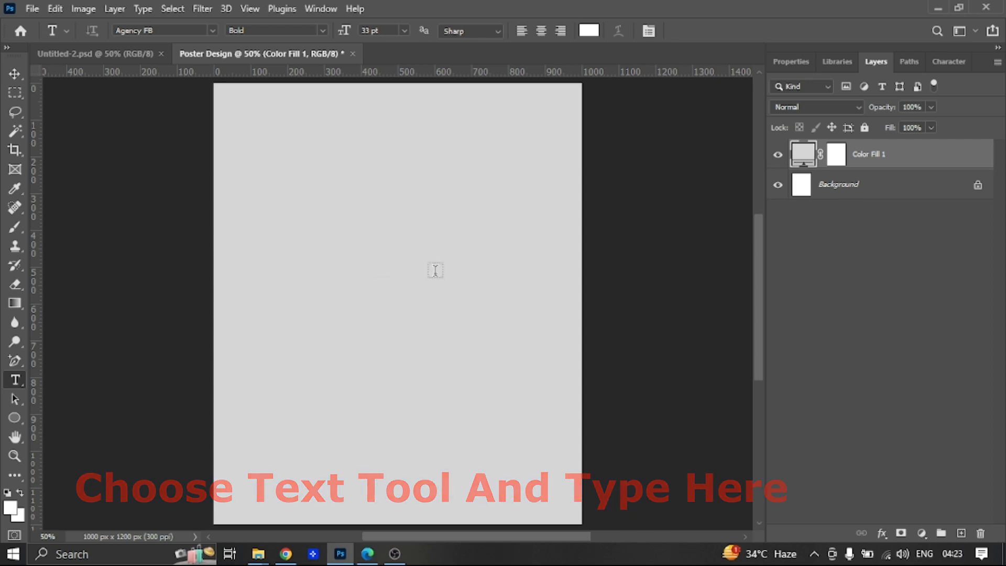
Add the text "BIRD" in Agency FB Bold, 33 pt, white, near the middle of the poster
left_click(163, 31)
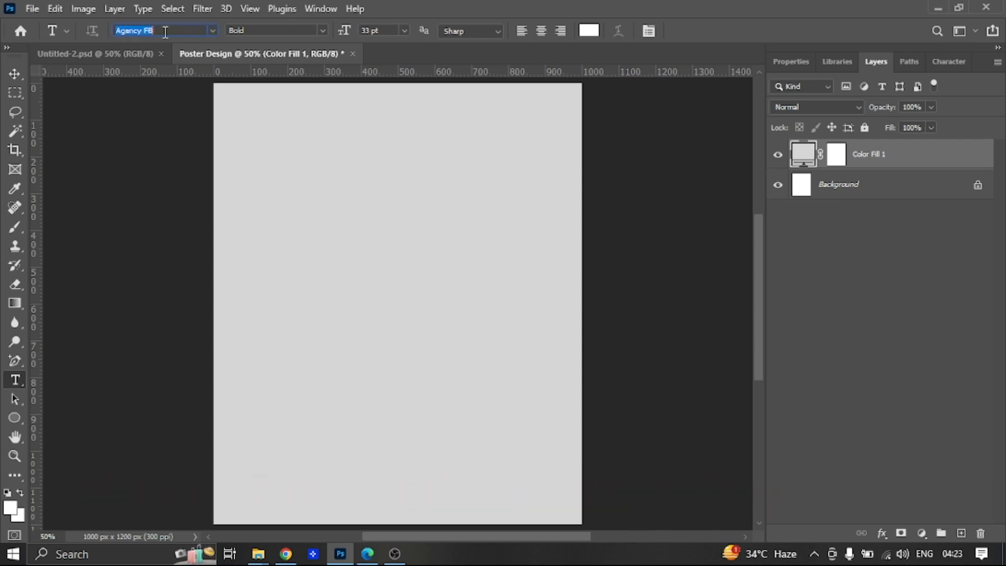
left_click(278, 30)
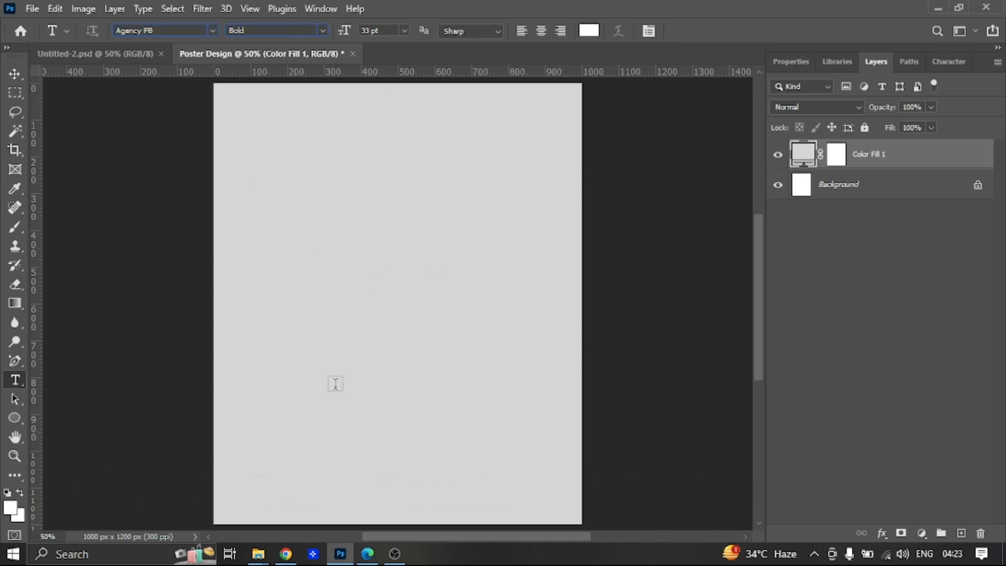
left_click(302, 279)
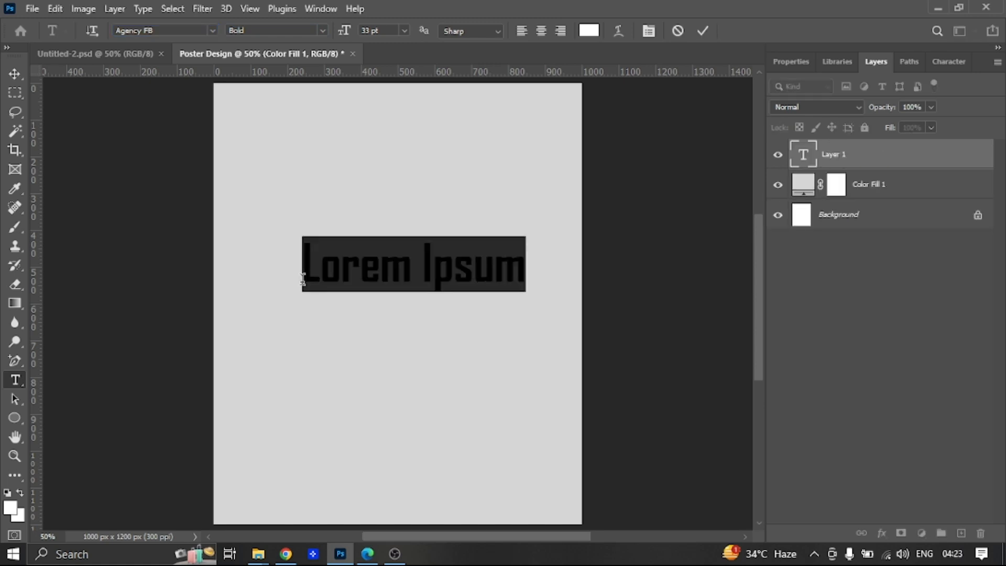
type("BIRD")
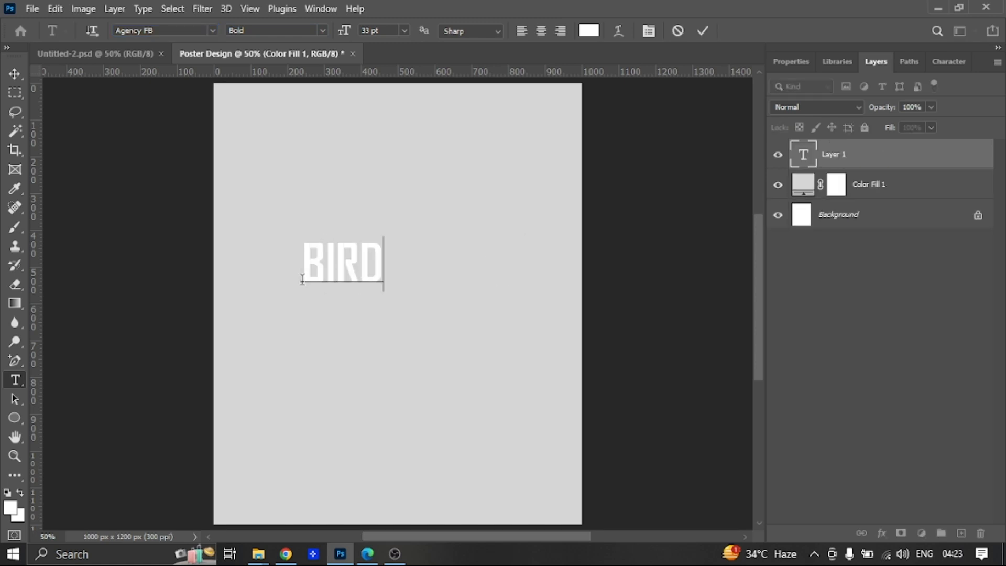
key("ctrl+Return")
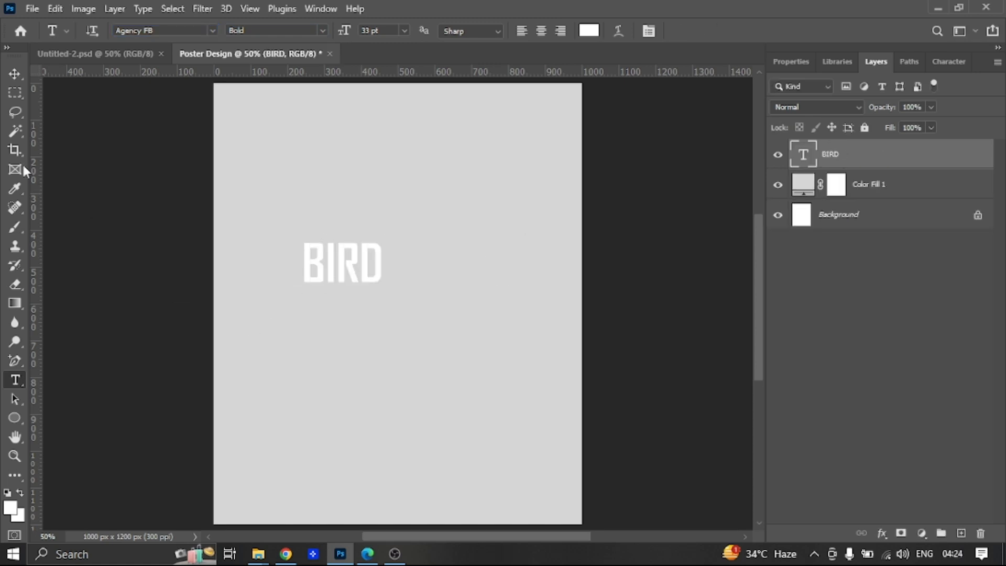
Scale the BIRD text up to about 344% and centre it on the poster at X 500 px, Y 600 px
left_click(13, 75)
left_click_drag(386, 284, 551, 410)
left_click_drag(460, 304, 429, 339)
left_click_drag(523, 389, 548, 409)
left_click_drag(437, 364, 432, 346)
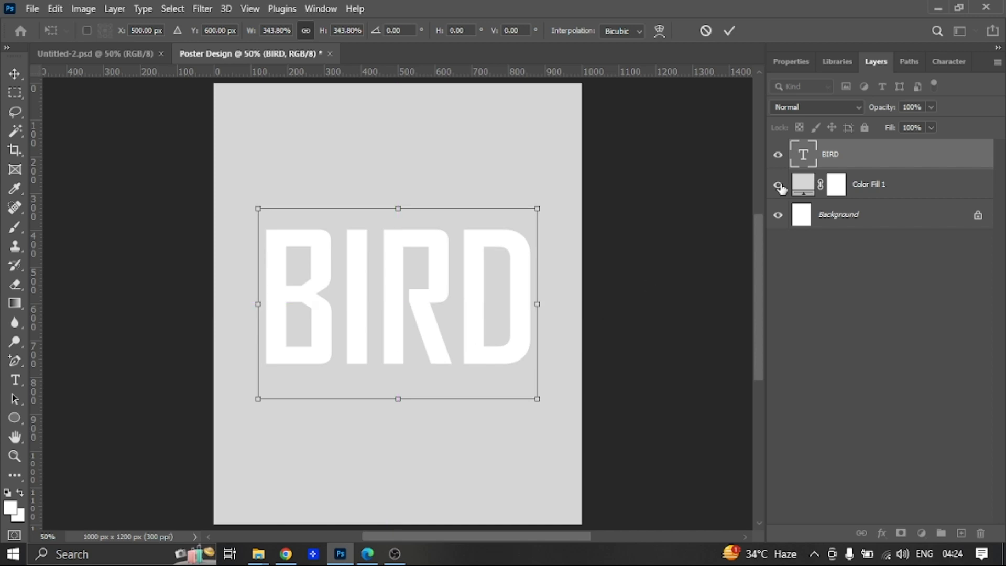
left_click(949, 63)
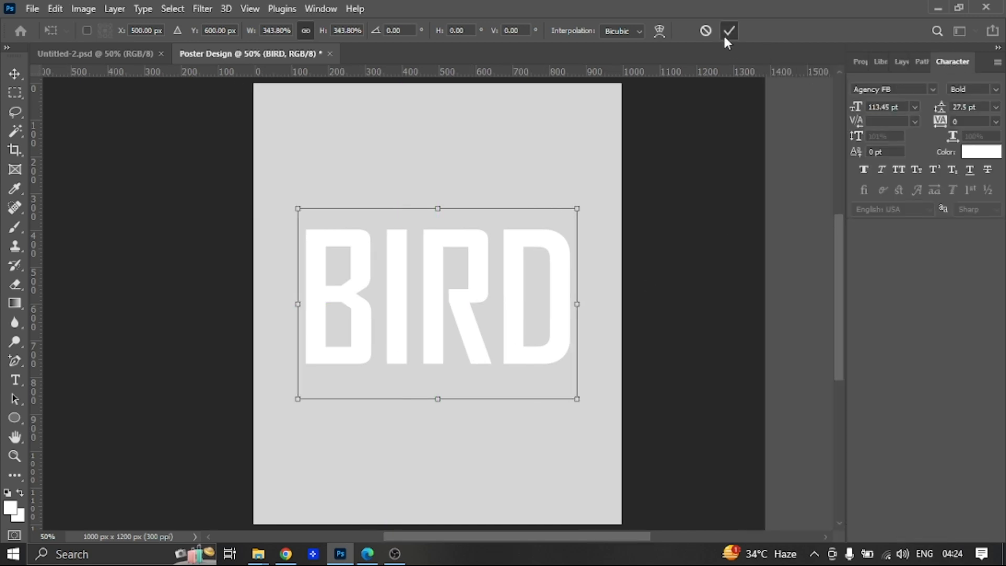
left_click(729, 31)
Set the area surrounding the canvas to Medium Gray
left_click(662, 258)
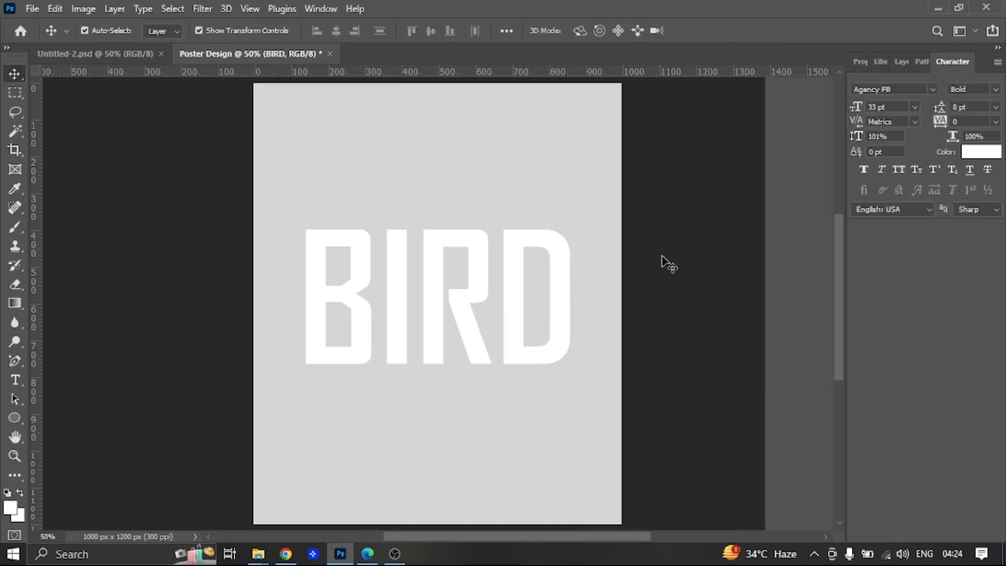
right_click(662, 258)
left_click(680, 303)
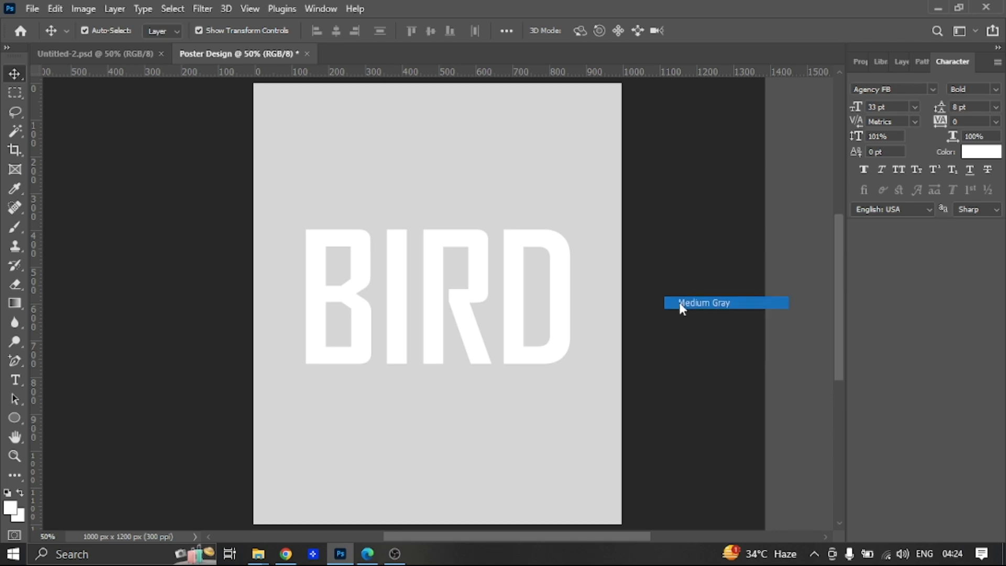
scroll(673, 287, "up", 1)
scroll(674, 289, "down", 2)
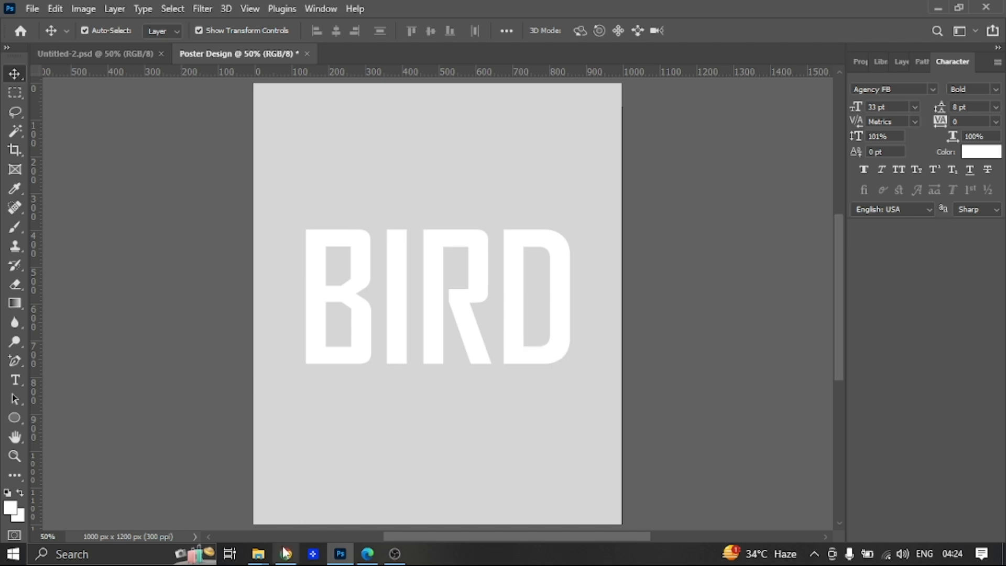
Duplicate the BIRD text layer, hide the copy, and make the original BIRD layer active
left_click(433, 356)
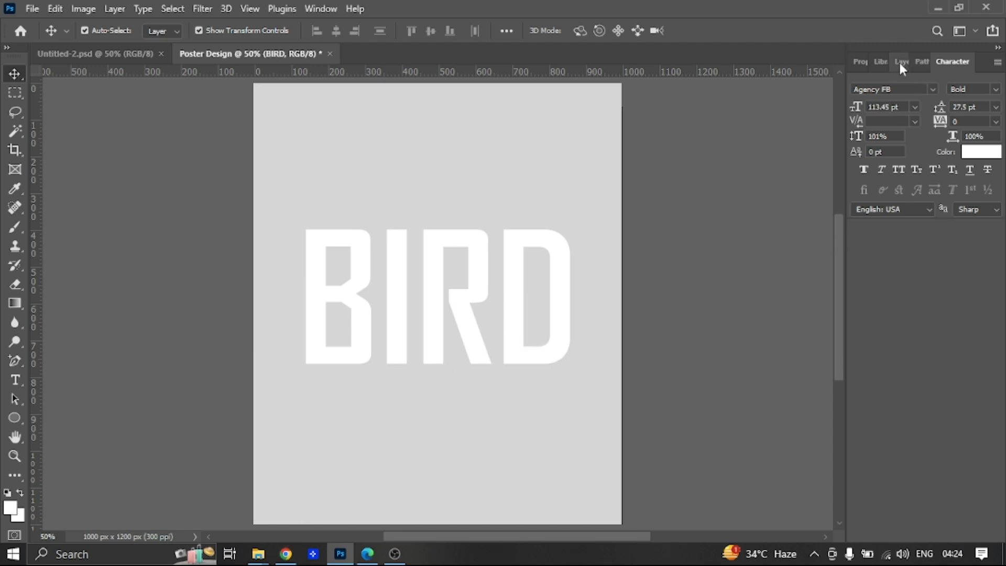
left_click(900, 62)
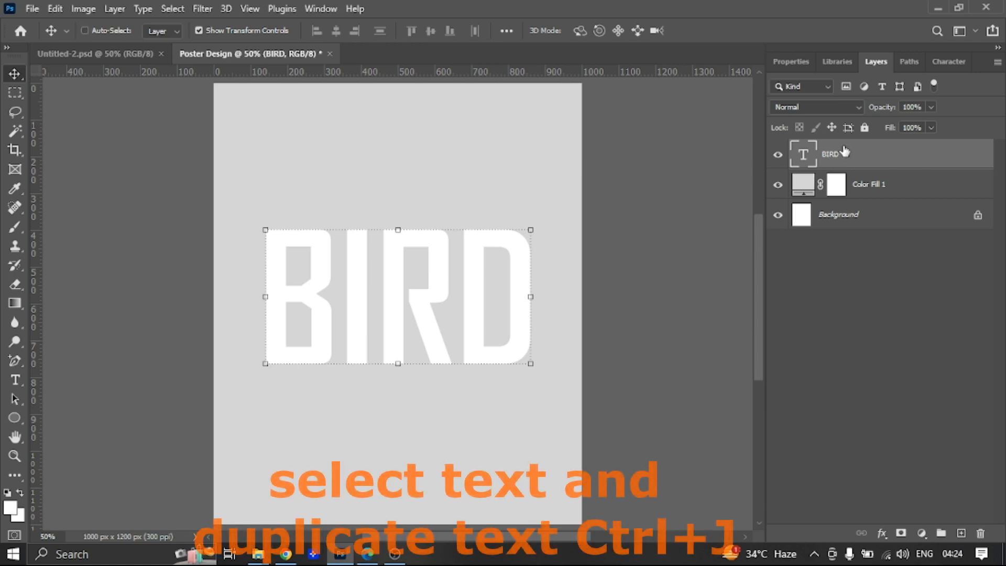
key("ctrl+j")
left_click(777, 154)
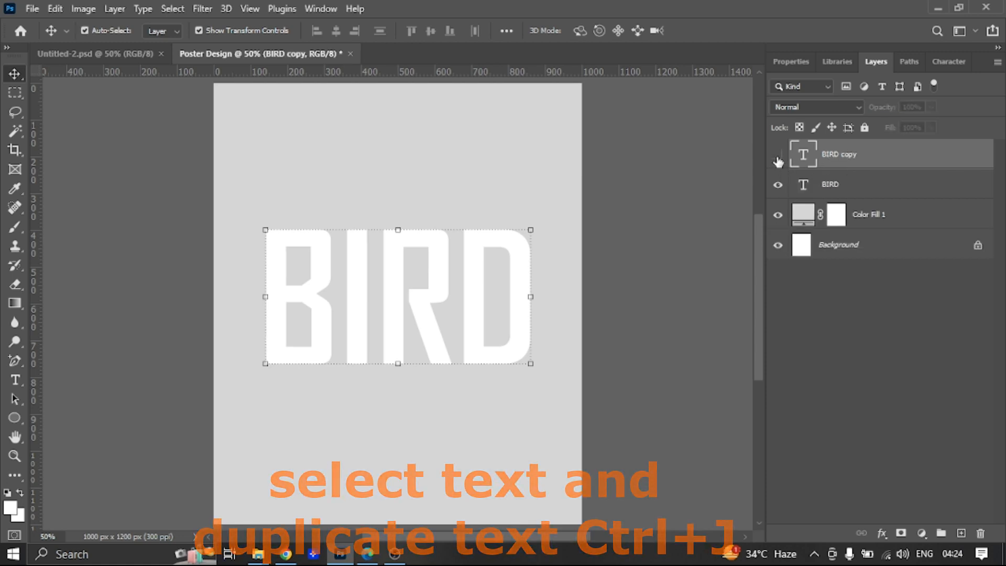
left_click(846, 184)
Place the colorful-hummingbird-with-colorful-background image from the file folder directly above the BIRD layer, spanning the poster's width
mouse_move(258, 554)
left_click(315, 498)
left_click_drag(302, 163, 401, 310)
left_click(732, 31)
Duplicate the hummingbird image layer, hide the copy, and make the original image layer active
key("ctrl+j")
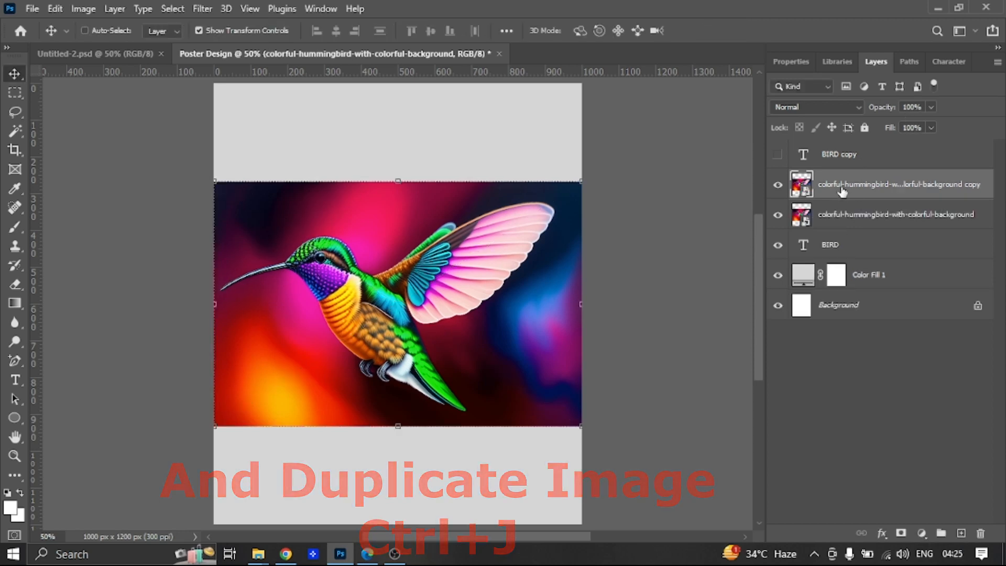
left_click(778, 186)
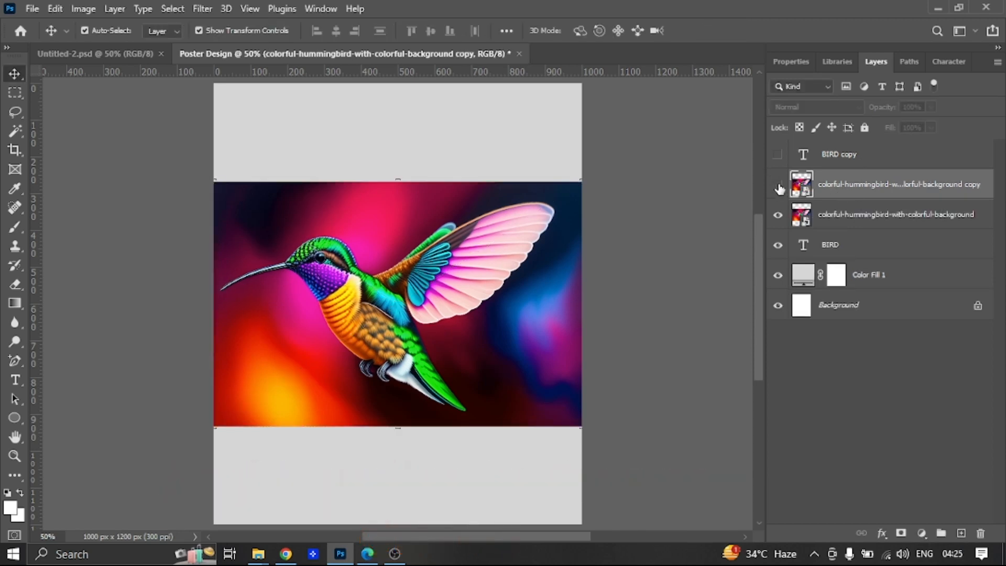
left_click(845, 219)
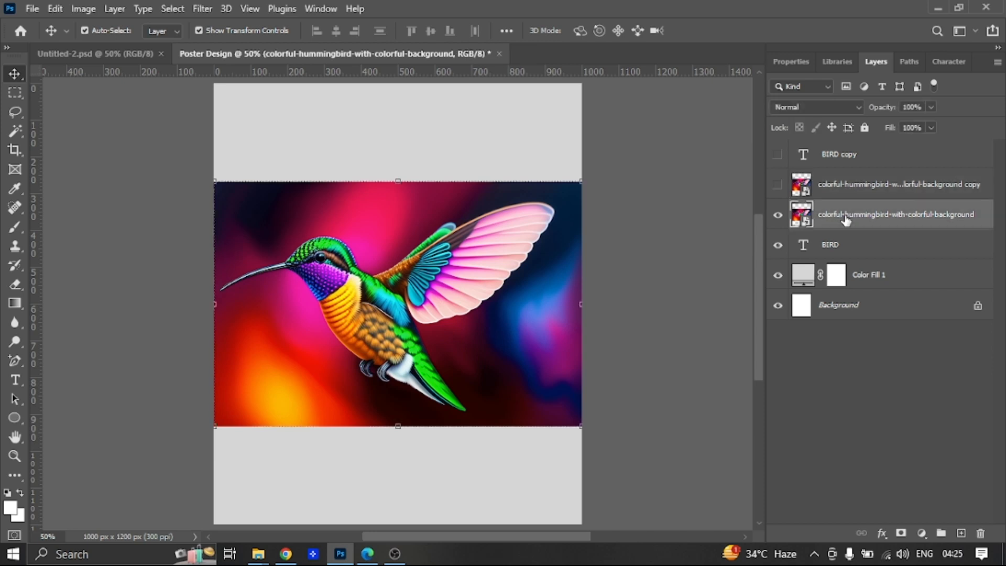
Select the hummingbird with Select Subject and turn the selection into a layer mask that removes its background
left_click(172, 9)
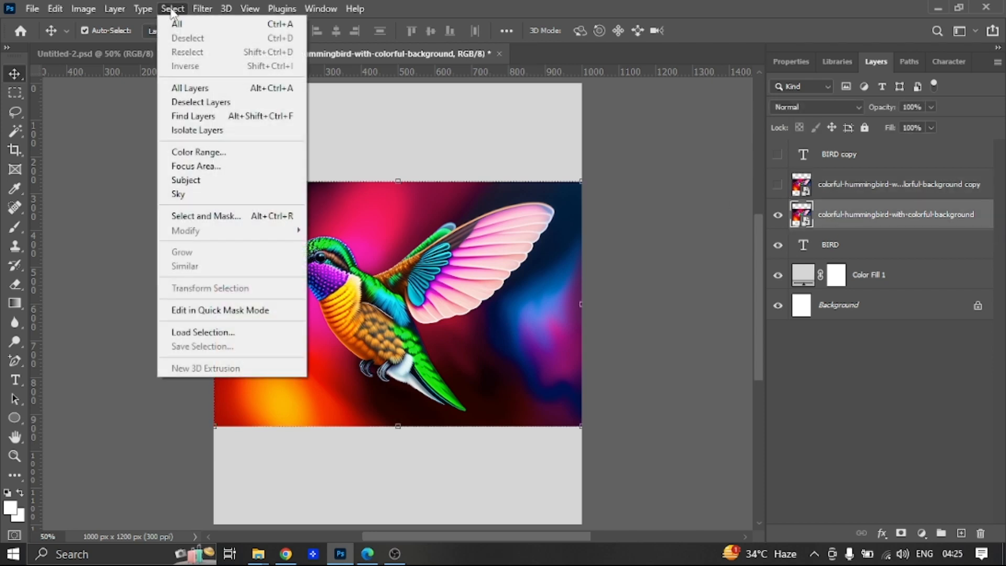
left_click(186, 180)
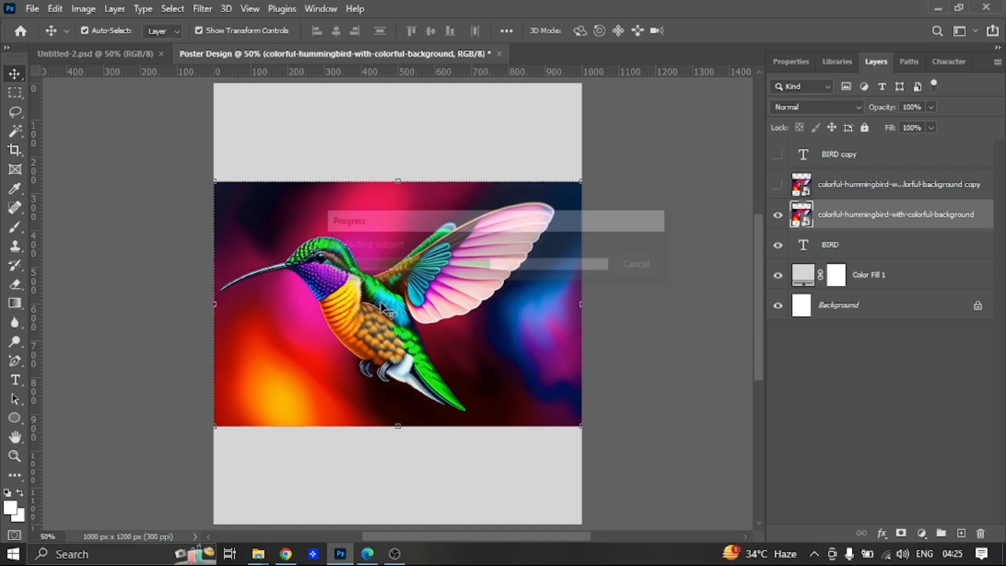
left_click(901, 533)
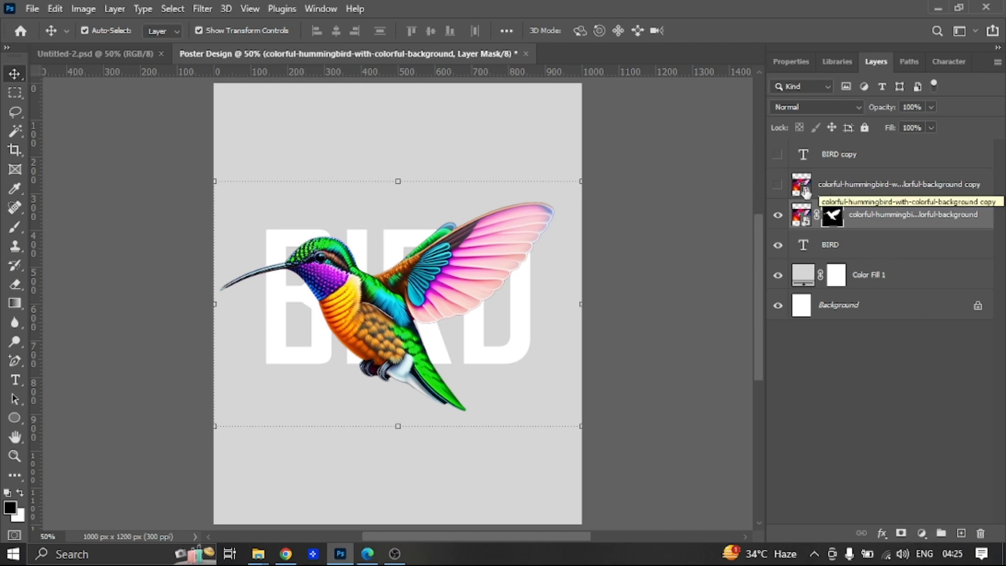
Move the hummingbird image copy below the masked bird layer and make it visible
left_click_drag(833, 190, 832, 230)
left_click(778, 216)
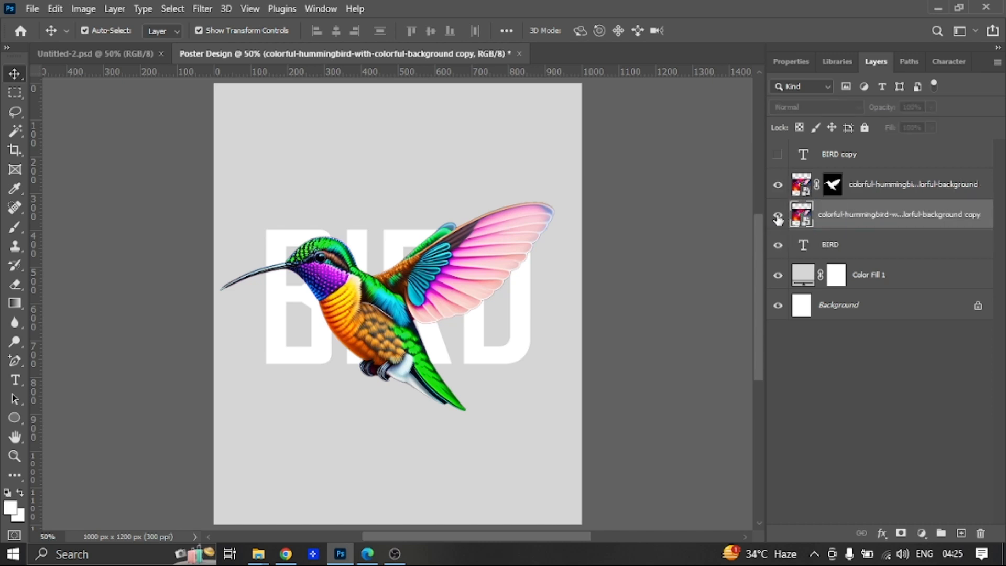
Clip the hummingbird image copy to the BIRD text with a clipping mask and show the BIRD copy layer
right_click(851, 218)
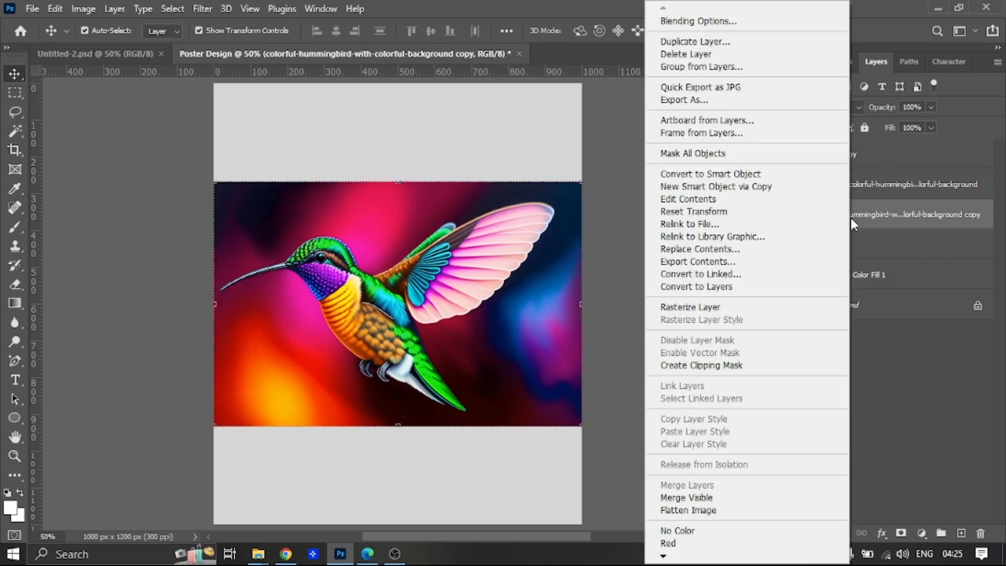
key("Escape")
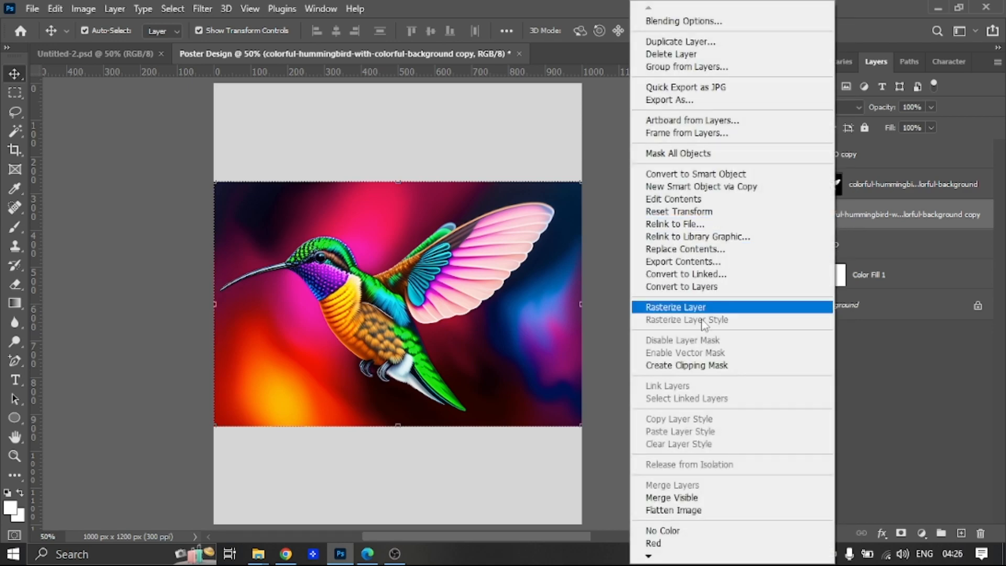
left_click(699, 366)
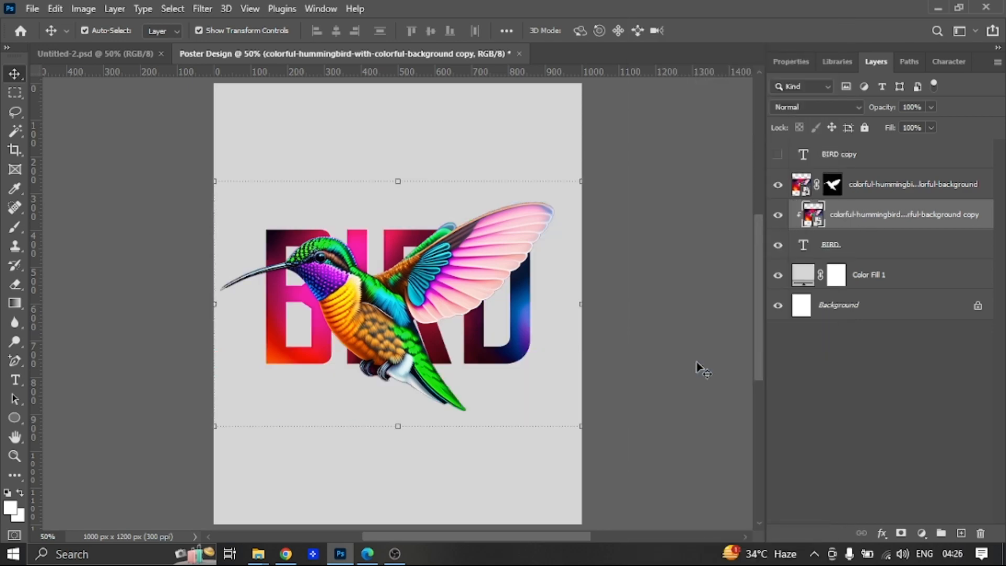
left_click(778, 156)
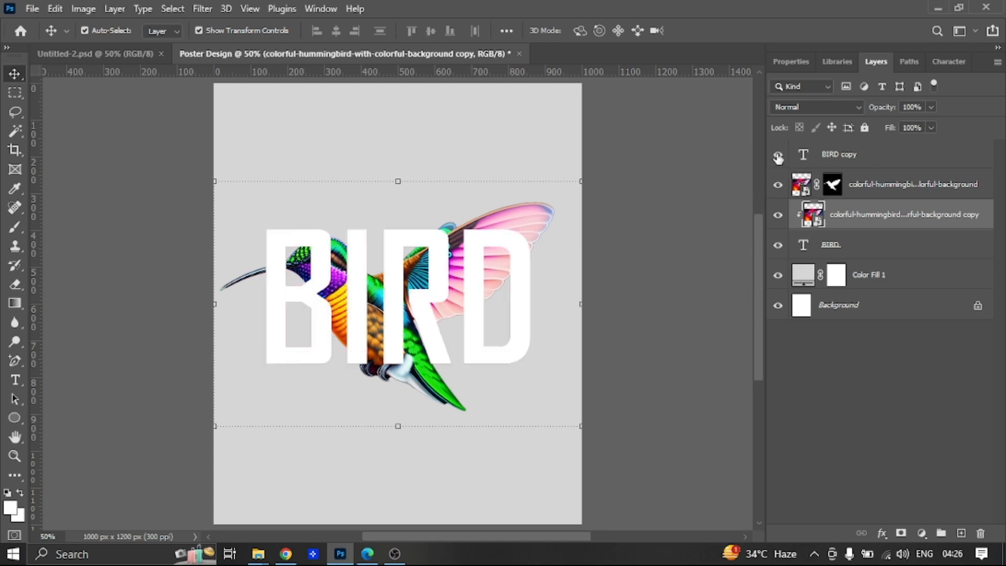
left_click(882, 532)
left_click(910, 390)
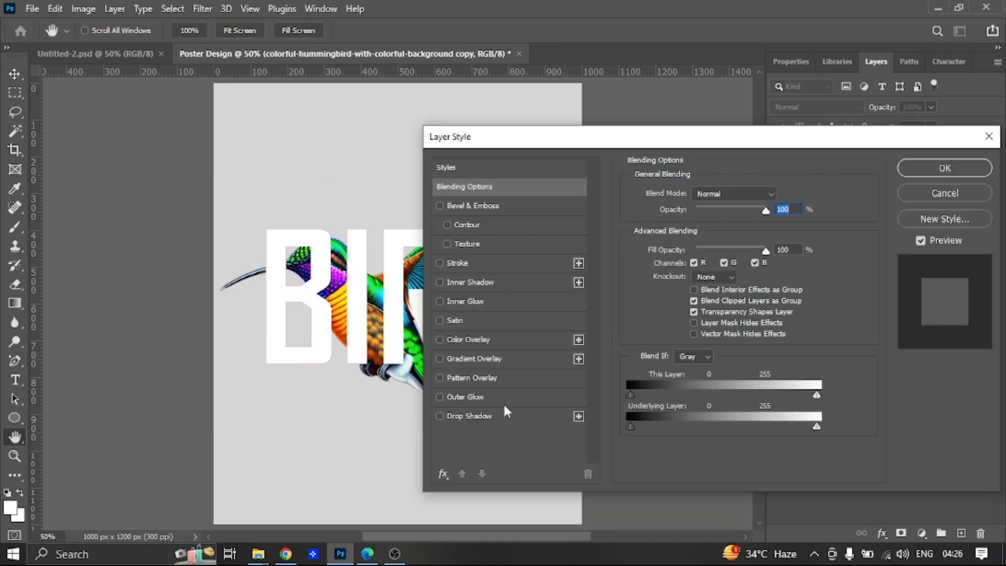
left_click(458, 262)
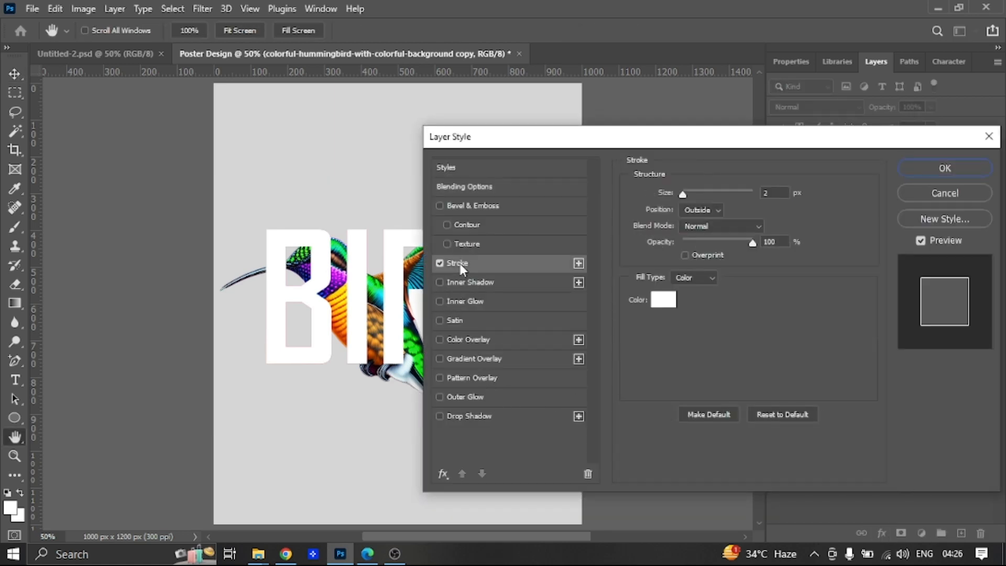
double_click(769, 193)
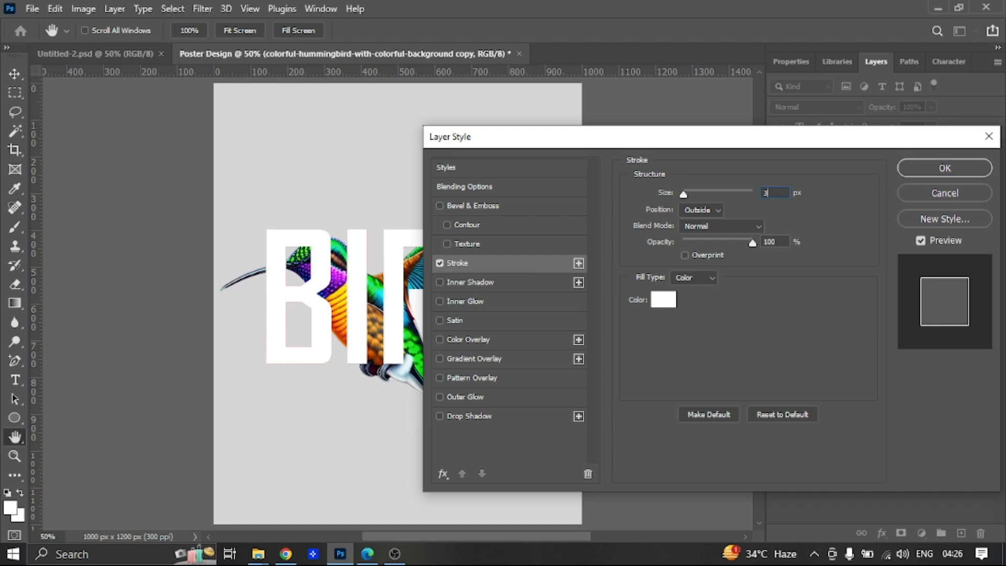
left_click(927, 171)
left_click(930, 128)
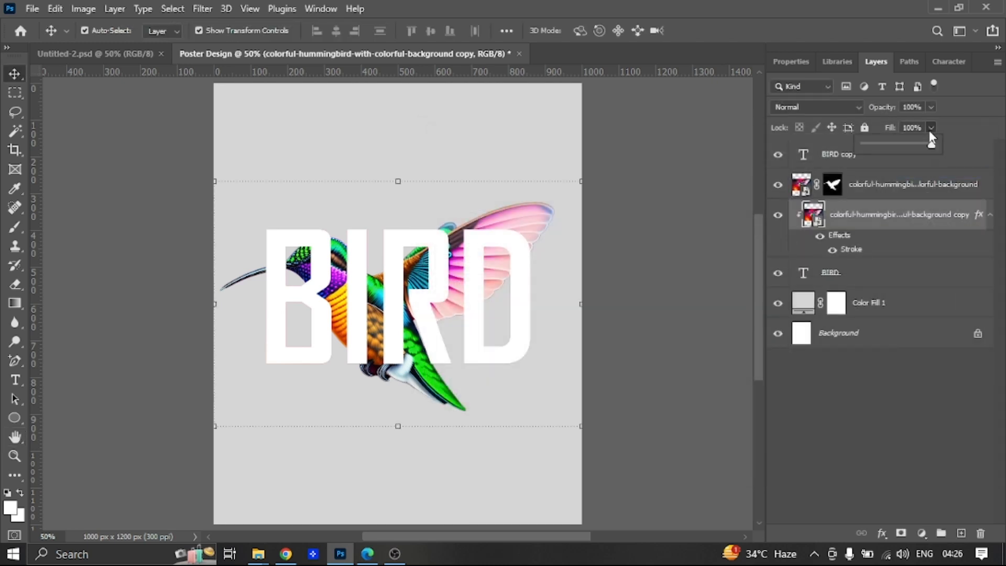
left_click_drag(865, 147, 862, 146)
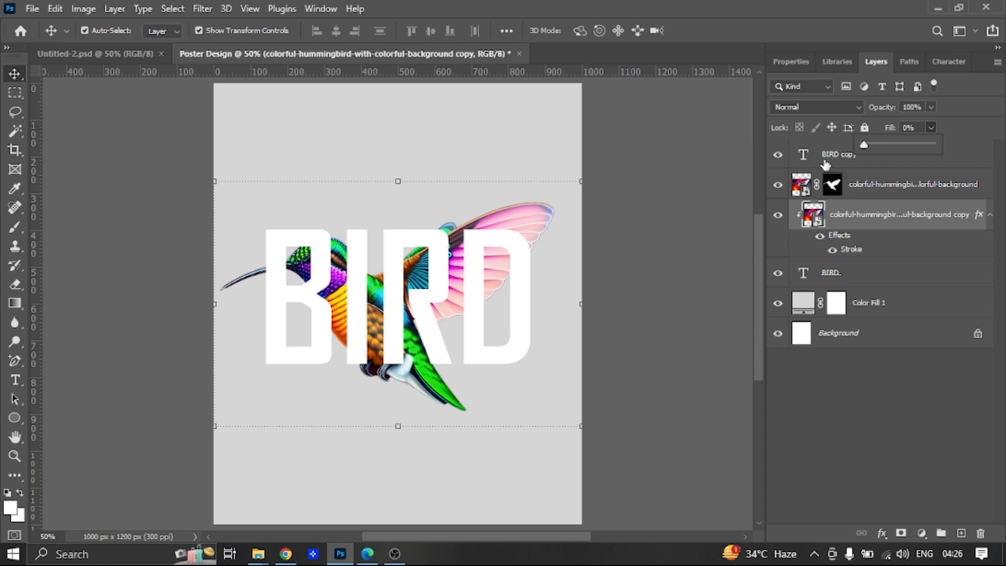
key("Escape")
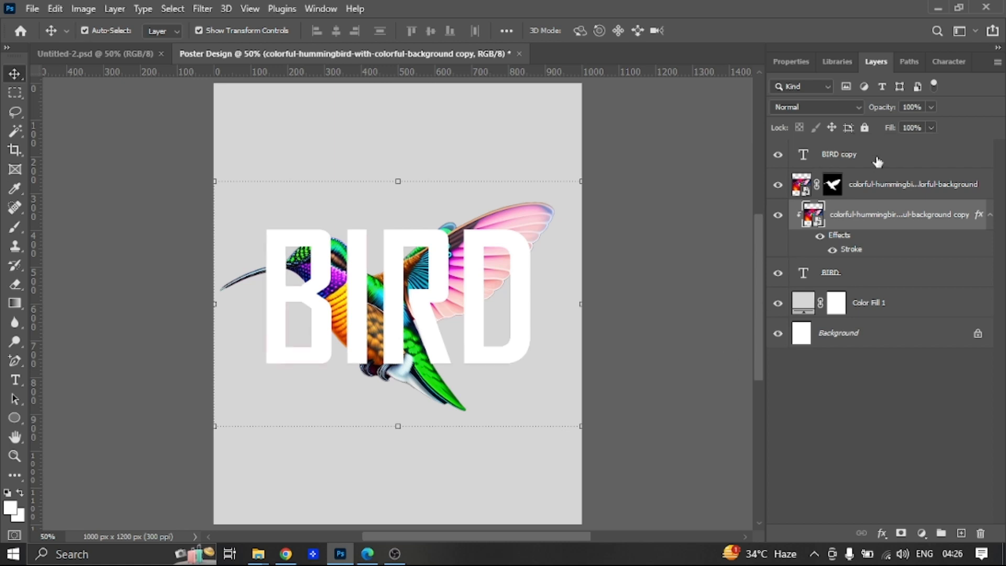
key("ctrl+z")
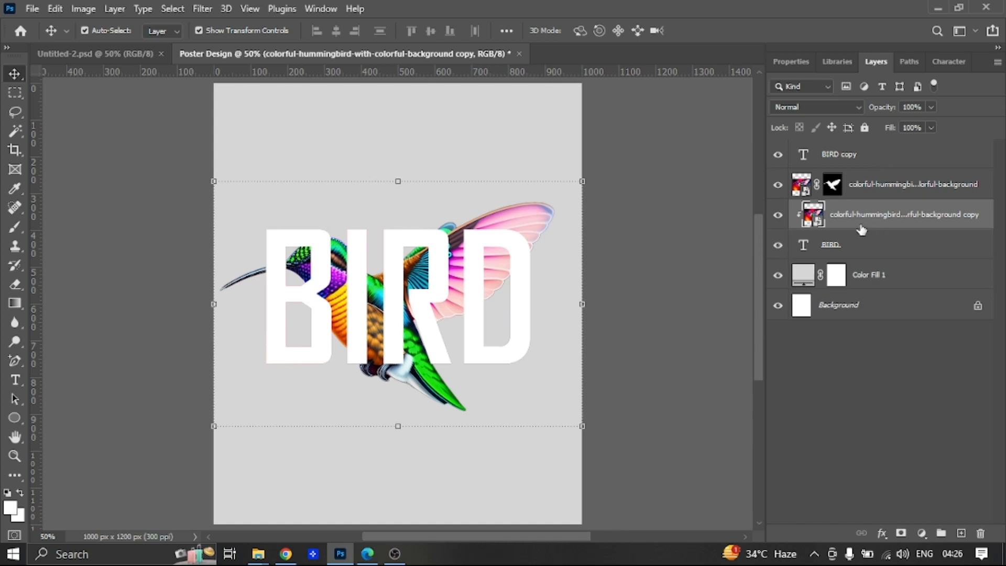
Add a white 3 px outside Stroke effect to the BIRD copy layer
left_click(837, 158)
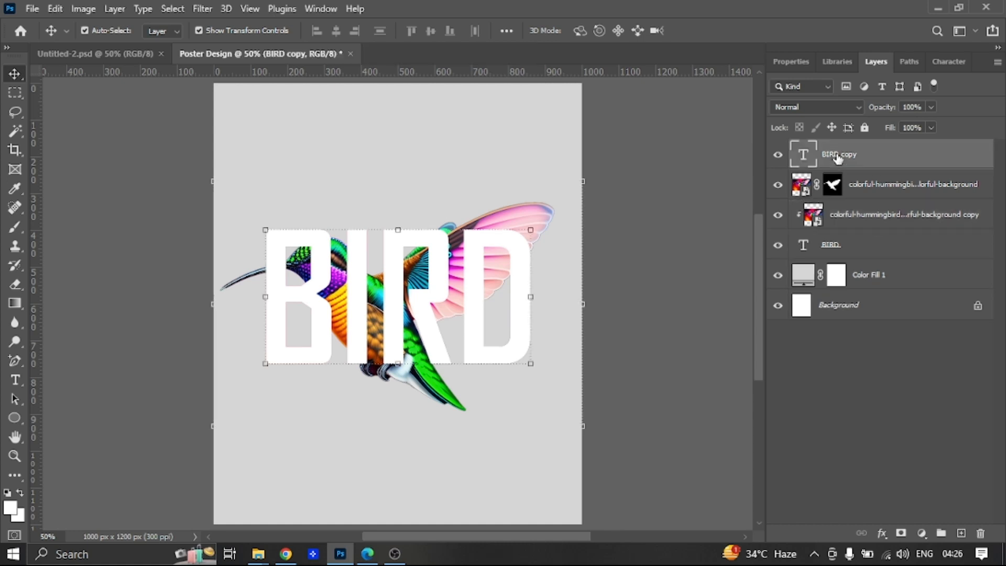
left_click(881, 533)
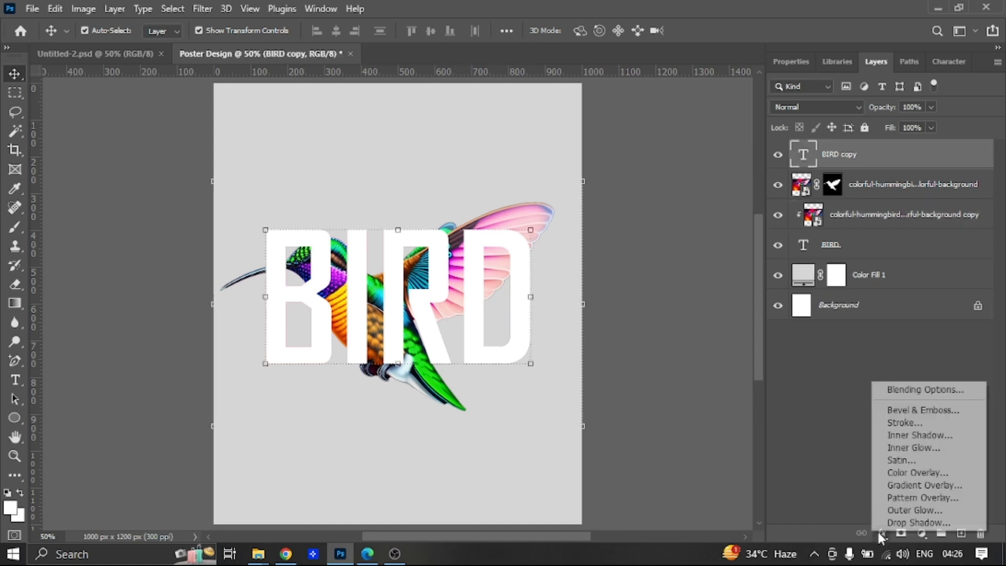
left_click(891, 390)
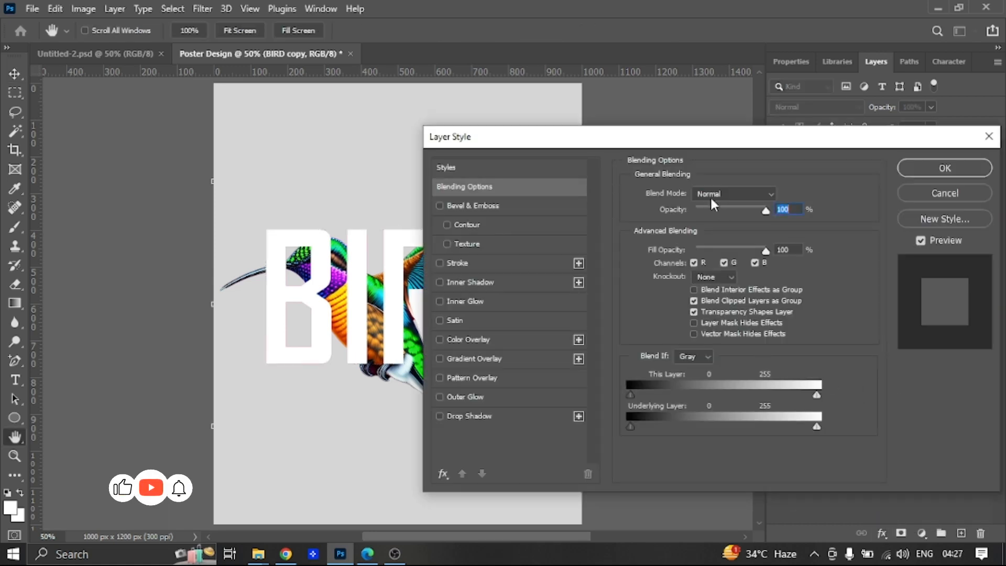
left_click(456, 260)
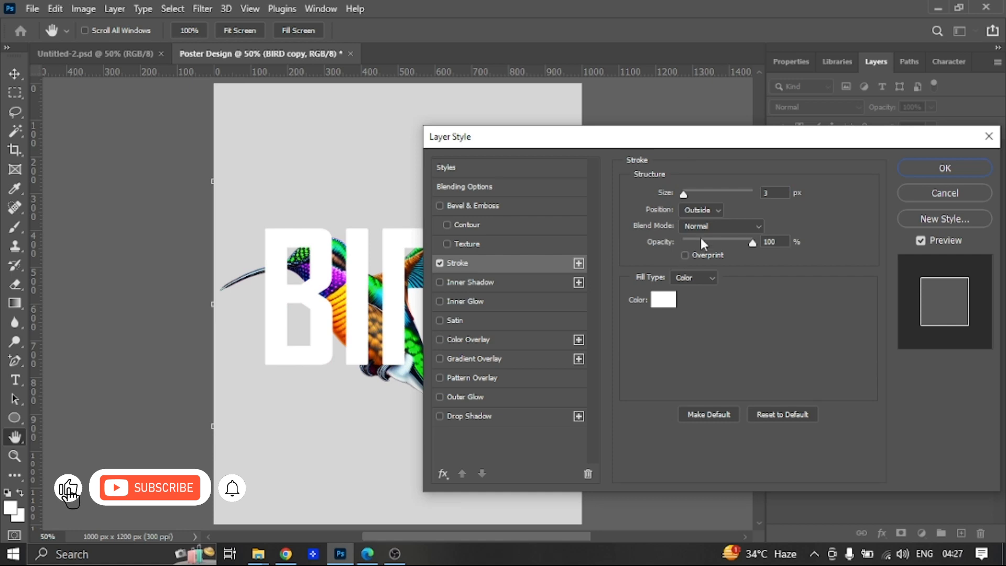
left_click(930, 170)
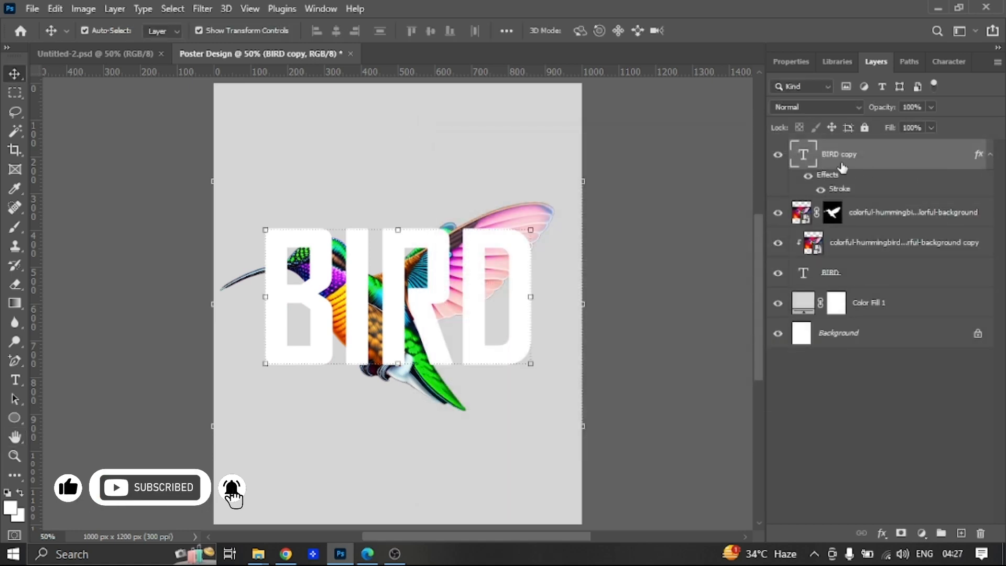
Set the fill of the BIRD copy layer to 0% so only its outline shows
left_click(931, 128)
left_click_drag(936, 145, 826, 157)
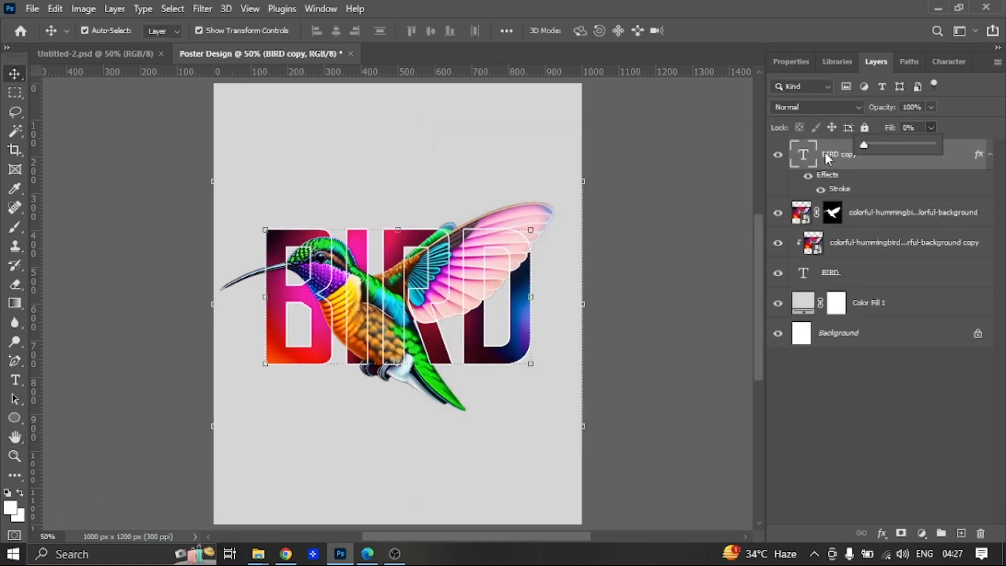
left_click(659, 312)
Enlarge the masked hummingbird and its clipped image copy together and shift them slightly upward on the poster
left_click(875, 219)
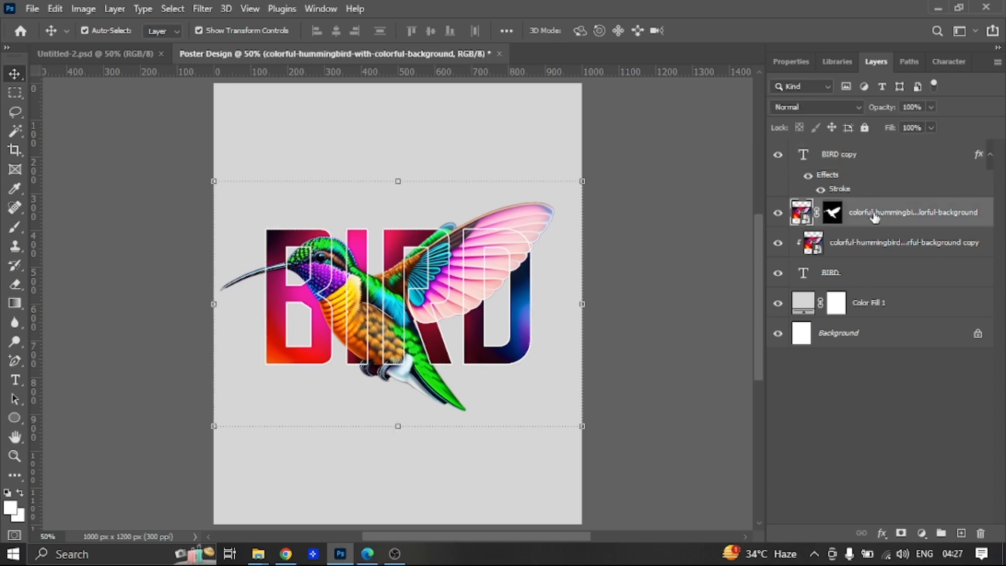
left_click(878, 250, "shift")
left_click_drag(582, 426, 608, 441)
left_click_drag(463, 417, 464, 399)
key("Return")
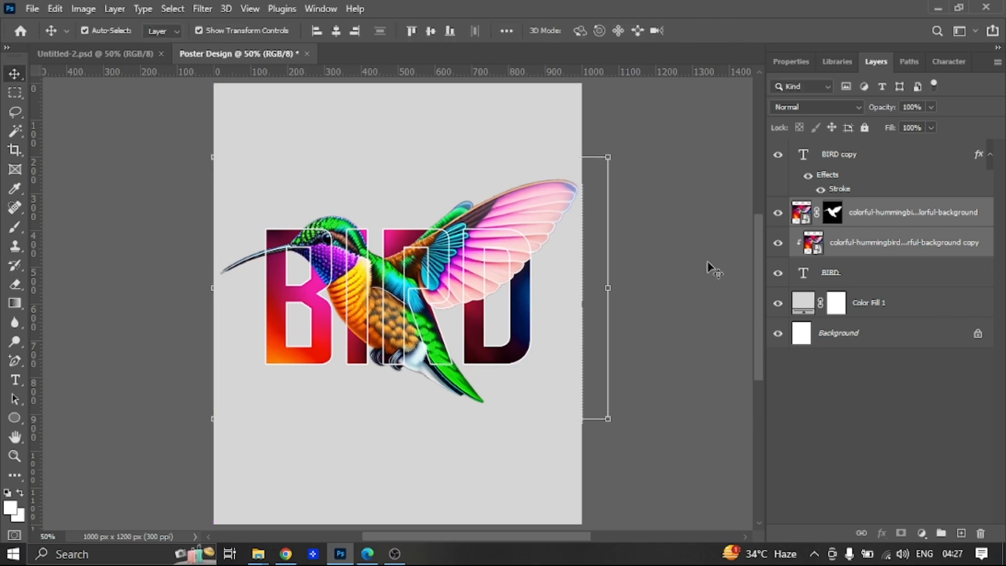
left_click(709, 269)
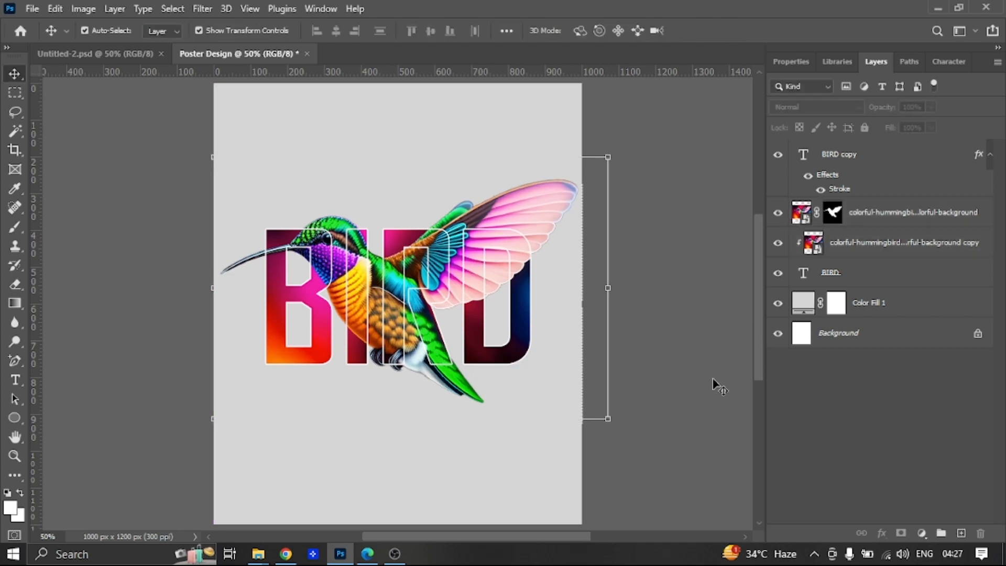
Enable an Inner Shadow effect on the original BIRD text layer, leaving Inner Glow off
left_click(828, 167)
left_click(833, 273)
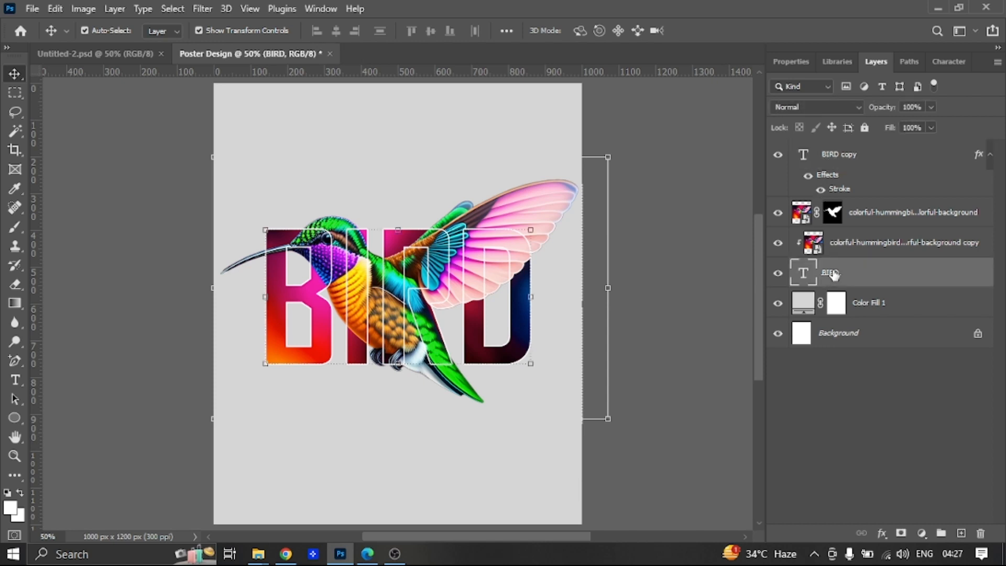
left_click(881, 532)
left_click(898, 393)
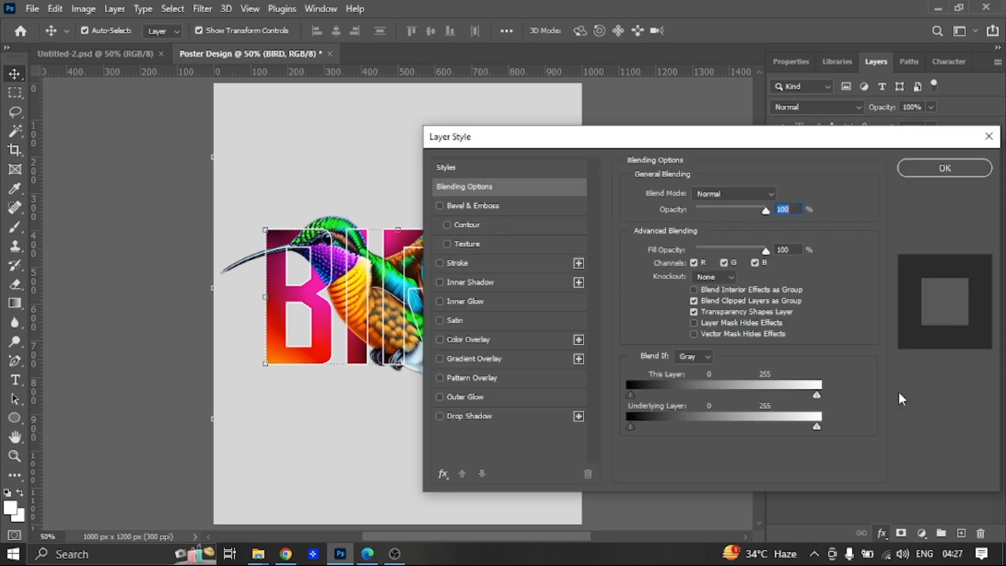
left_click(470, 300)
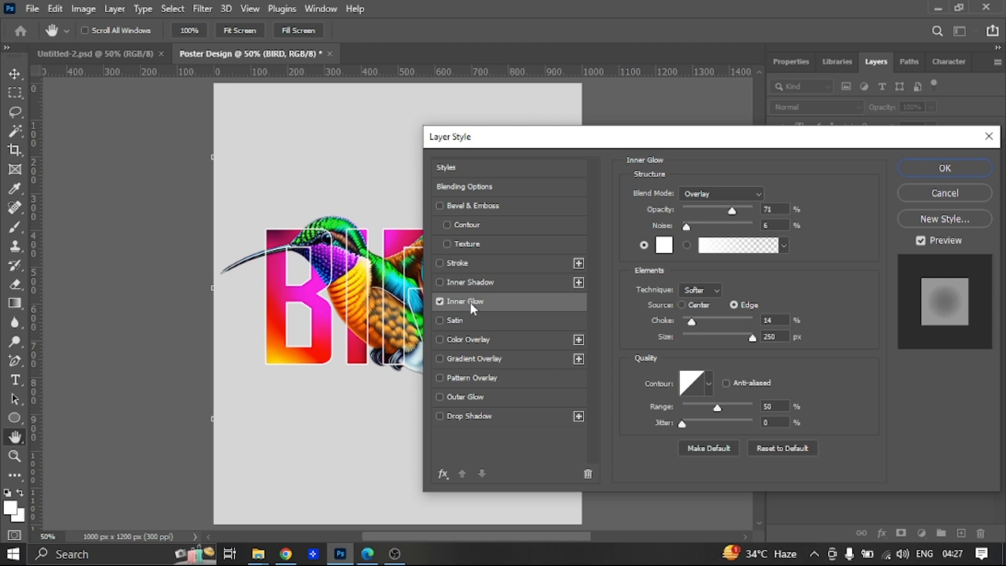
left_click(439, 301)
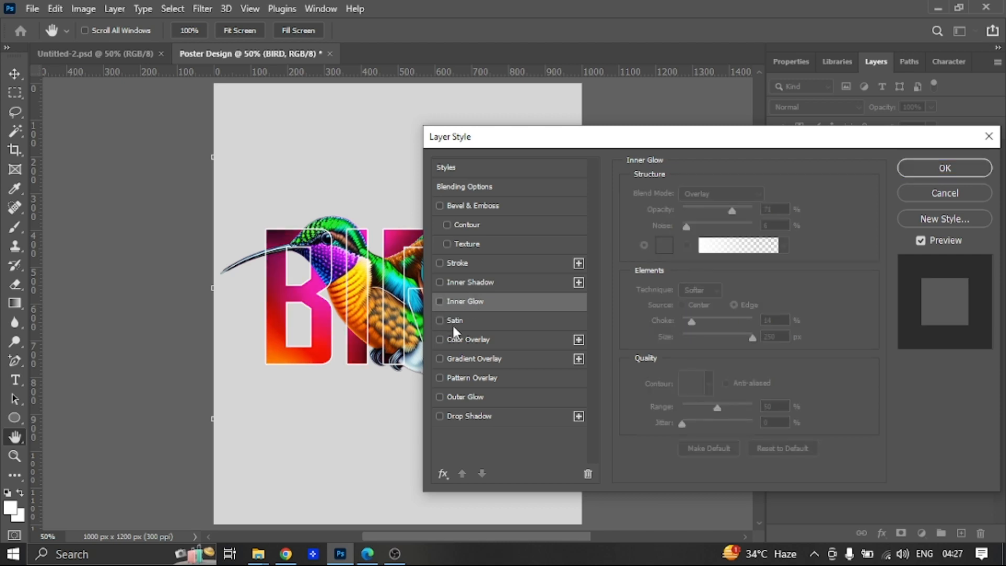
left_click(457, 279)
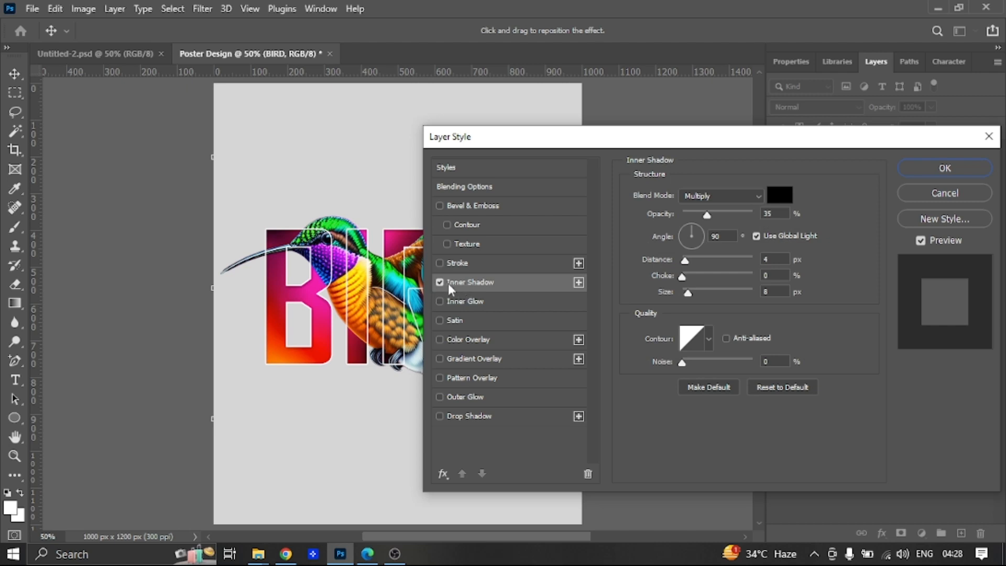
Set the Inner Shadow to Multiply with 75% opacity, 14 px distance, 0% choke and 21 px size
left_click(723, 200)
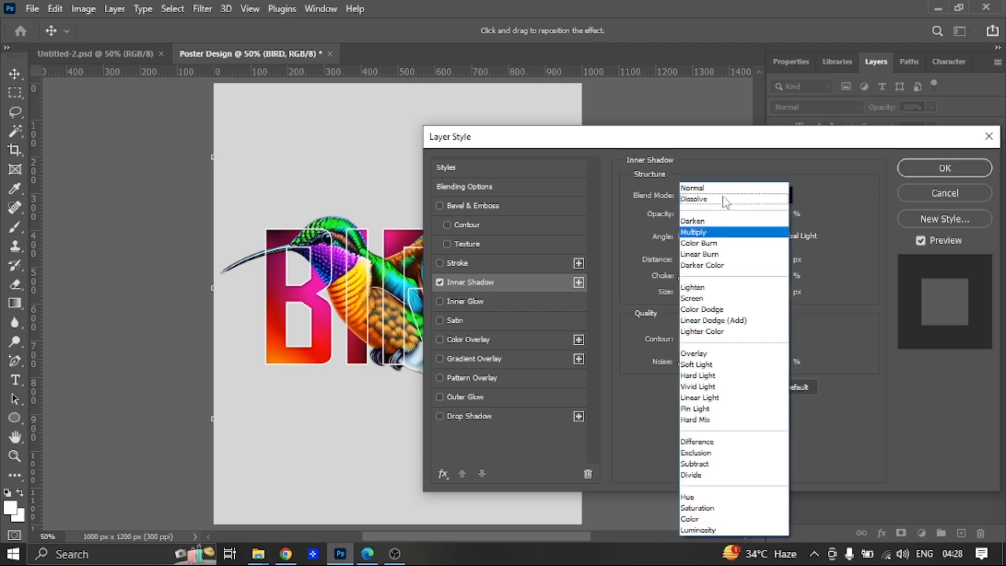
left_click(701, 232)
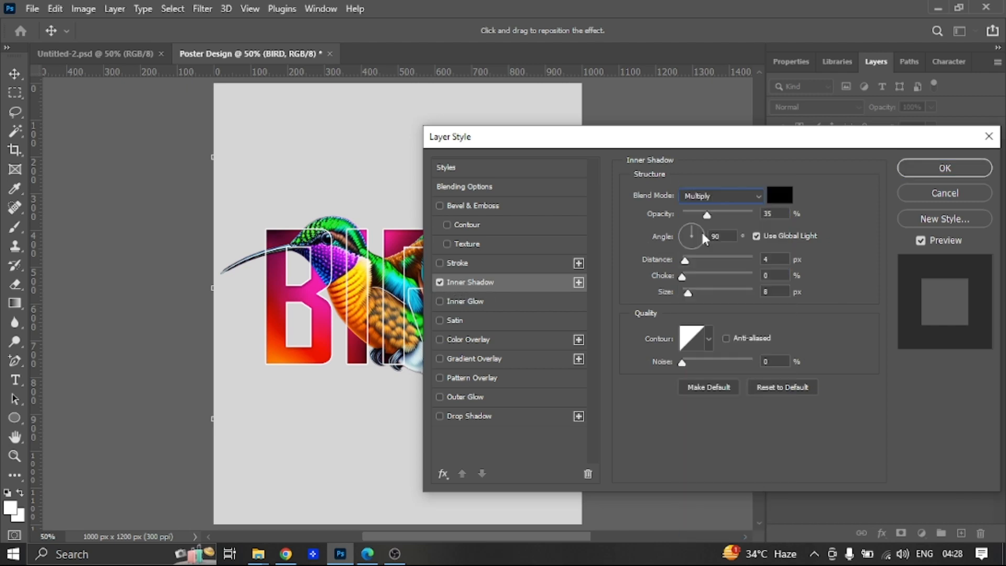
left_click_drag(709, 213, 736, 214)
left_click_drag(688, 293, 693, 261)
mouse_move(682, 276)
left_mouse_down()
mouse_move(697, 278)
mouse_move(684, 286)
left_mouse_up()
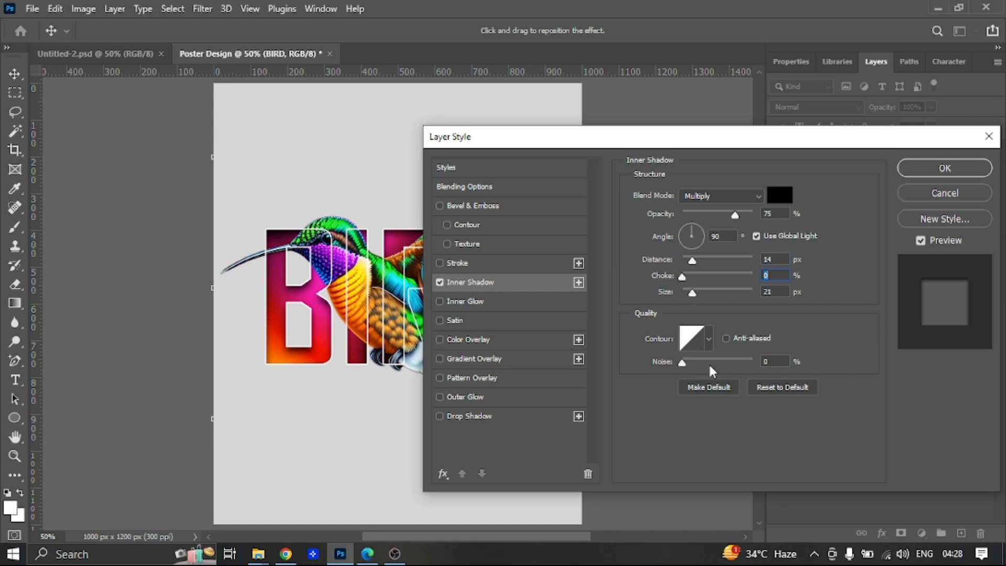
left_click_drag(682, 363, 687, 363)
Add a Drop Shadow with 56% opacity and 10 px size to the BIRD text and apply the layer style
left_click(457, 417)
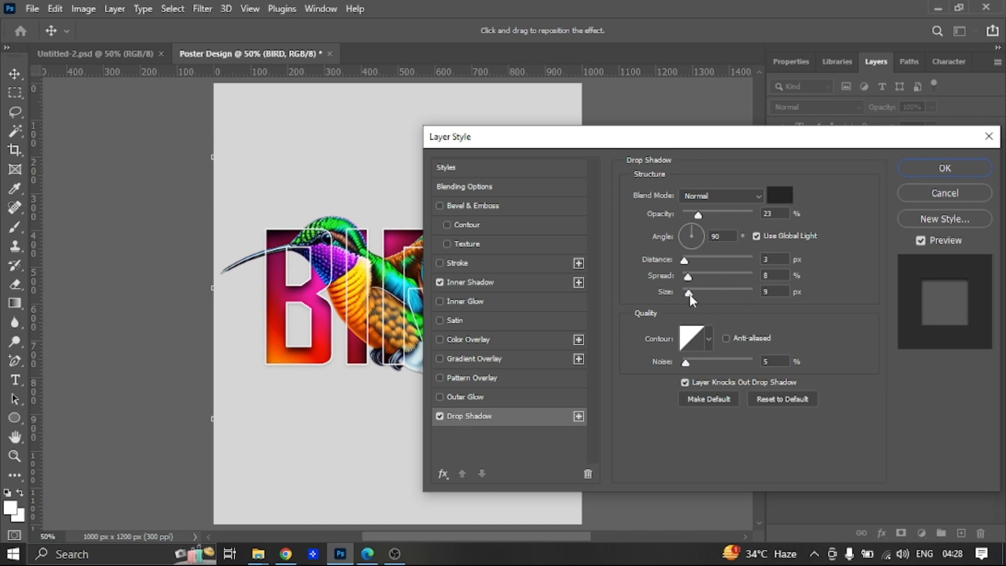
left_click_drag(690, 294, 687, 294)
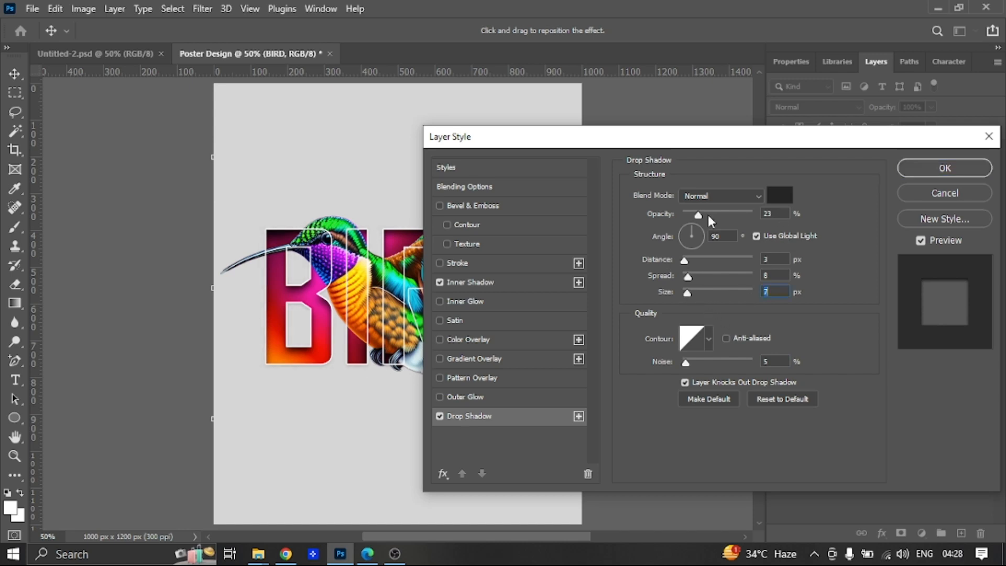
left_click_drag(710, 216, 722, 215)
left_click_drag(690, 294, 690, 293)
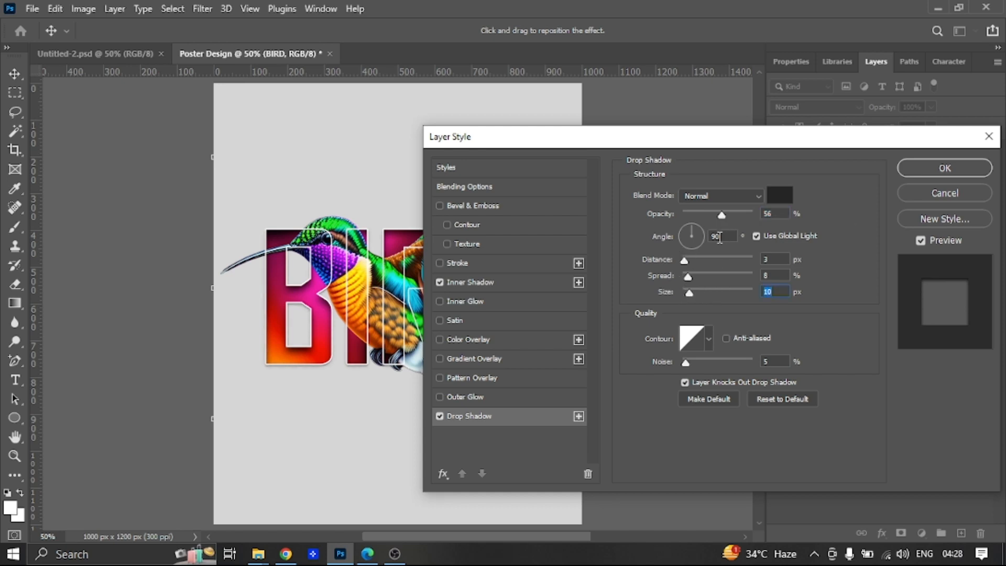
left_click(942, 176)
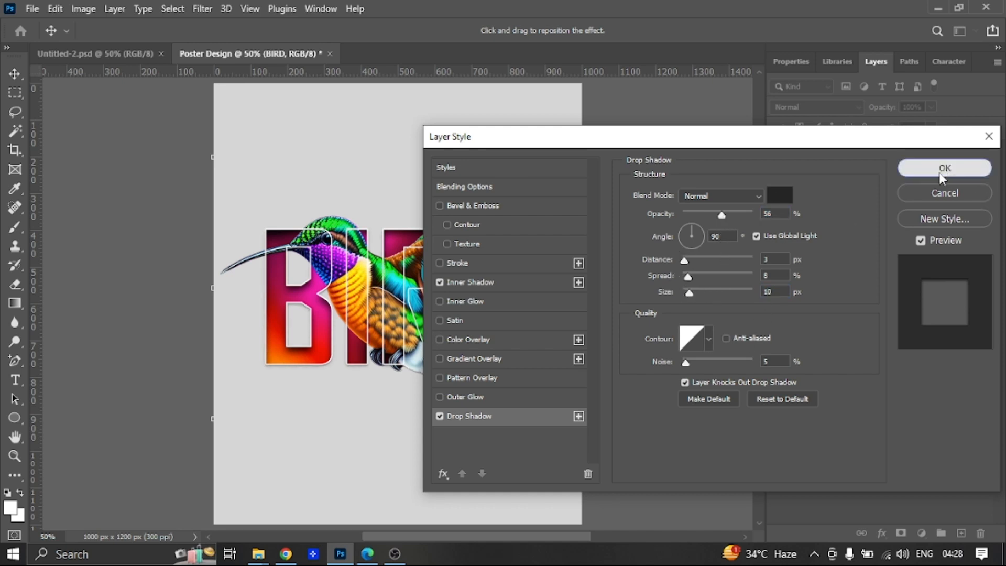
left_click(698, 350)
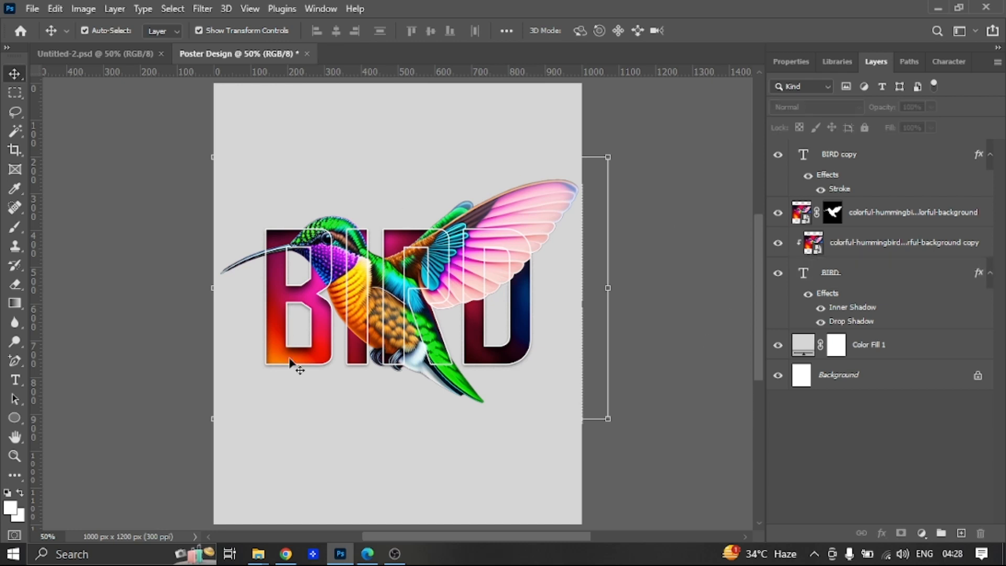
Add the text LET'S above the hummingbird's head
left_click(16, 381)
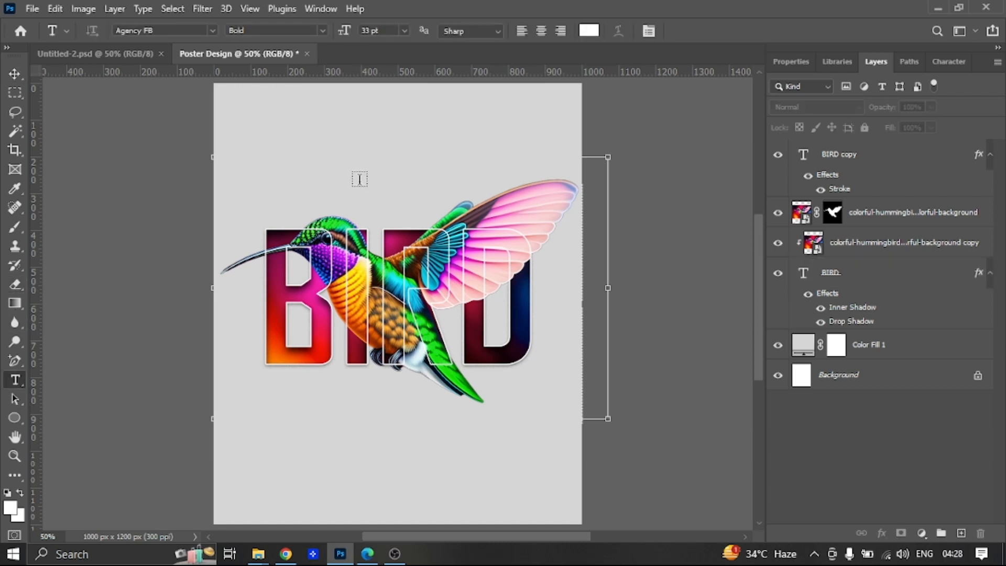
left_click(340, 165)
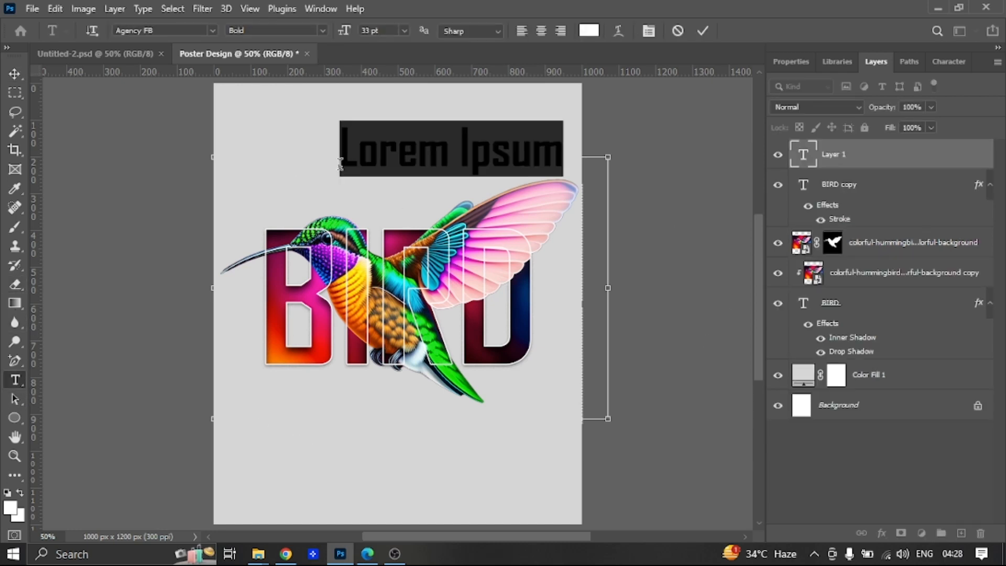
type("LET'S")
left_click(702, 31)
left_click(17, 78)
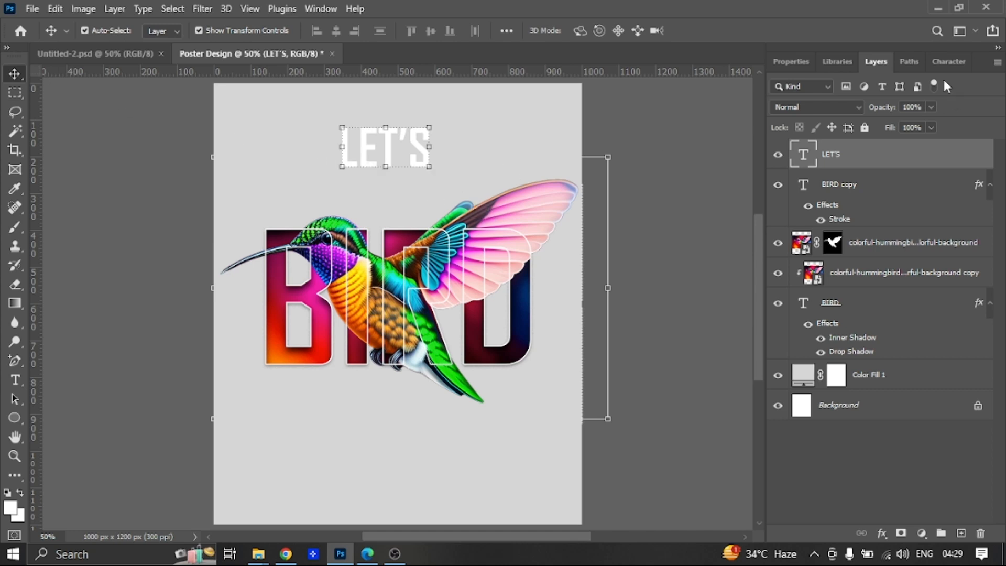
Change the colour of the LET'S text to dark grey 1f1f1f
left_click(947, 63)
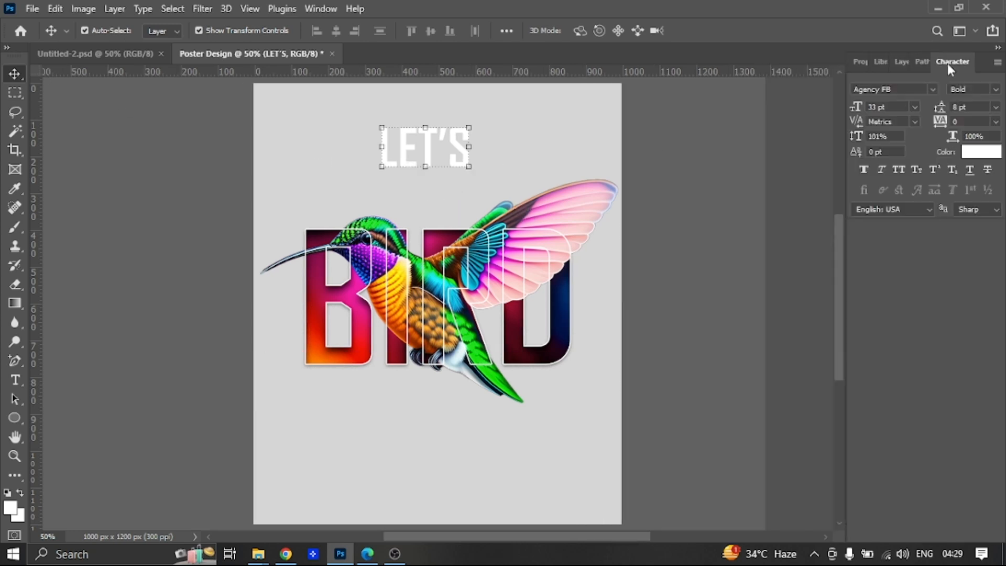
left_click(972, 153)
mouse_move(746, 455)
left_mouse_down()
mouse_move(618, 467)
mouse_move(608, 476)
left_mouse_up()
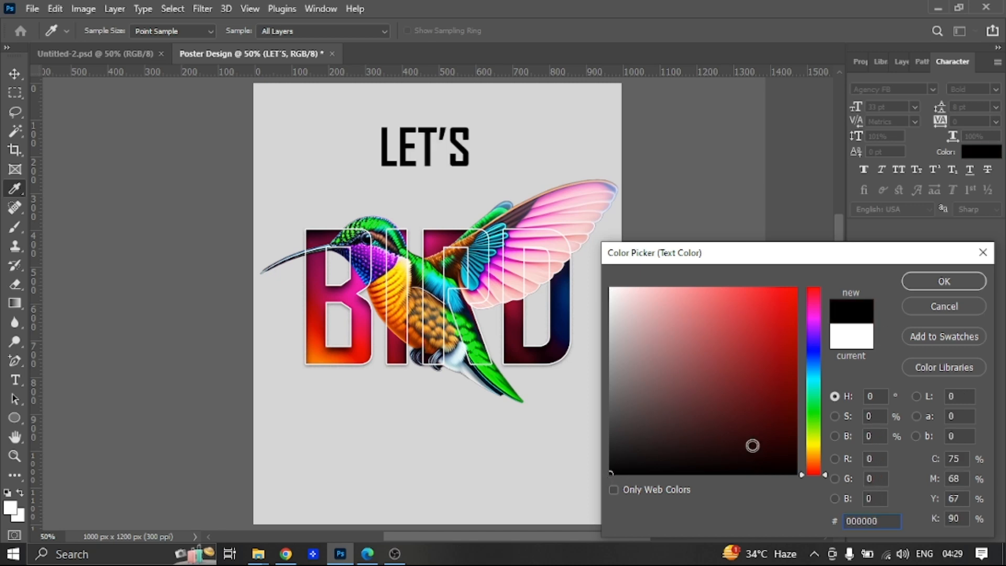
left_click(611, 451)
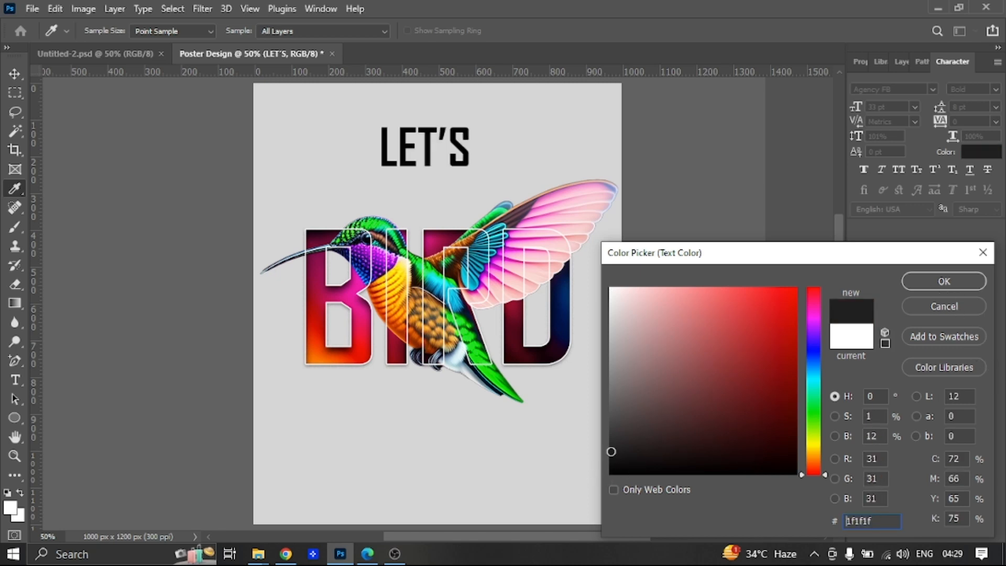
left_click(940, 287)
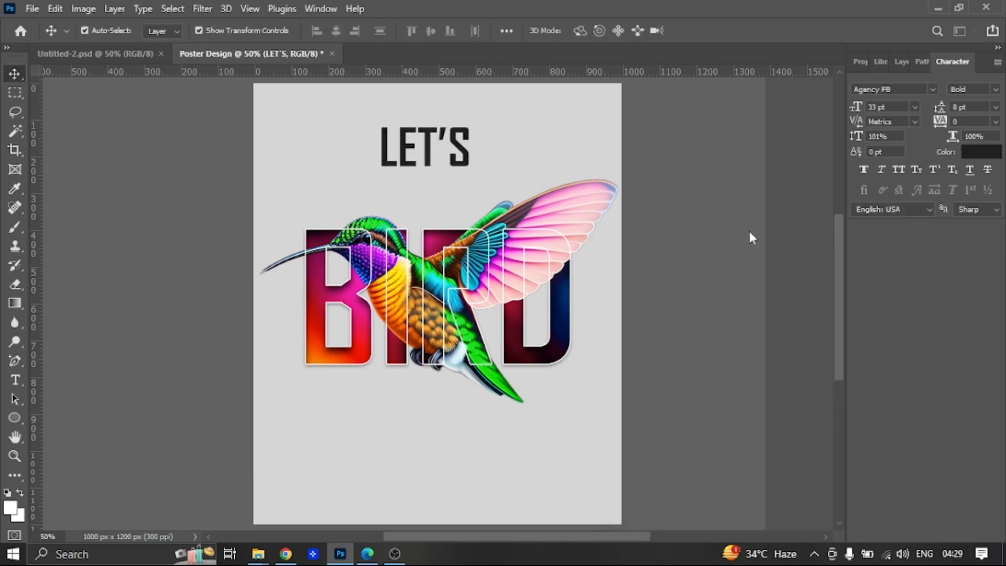
Reduce the LET'S text to 13 pt, move it to just above BIRD, and place a copy below the word
left_click_drag(856, 110, 846, 107)
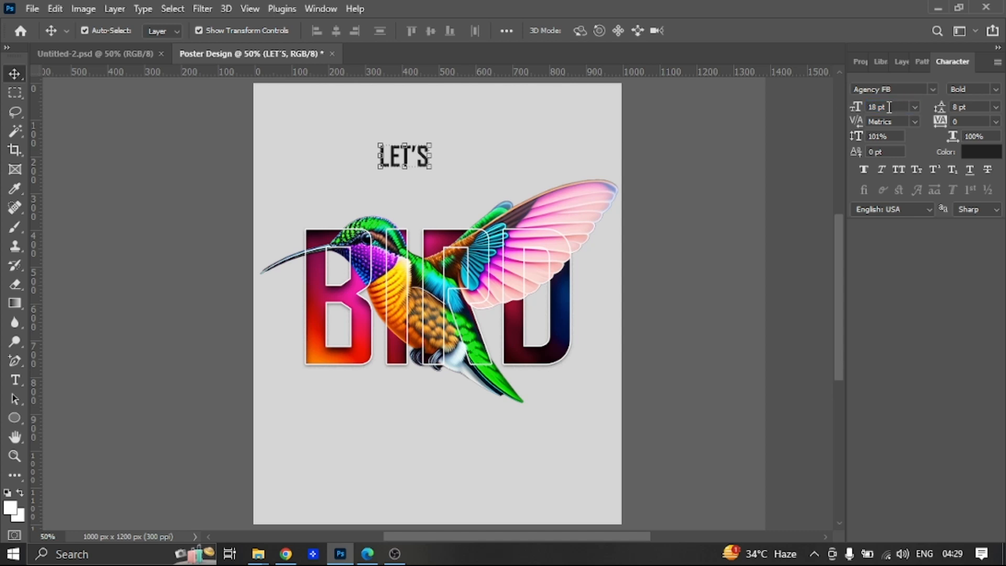
type("1")
left_click_drag(397, 164, 433, 414)
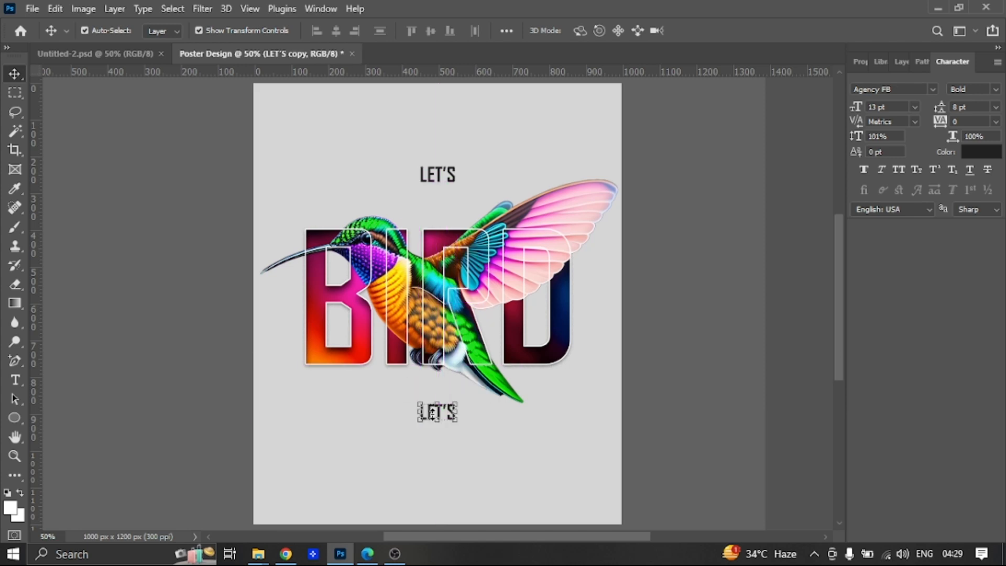
double_click(440, 413)
scroll(441, 414, "up", 5)
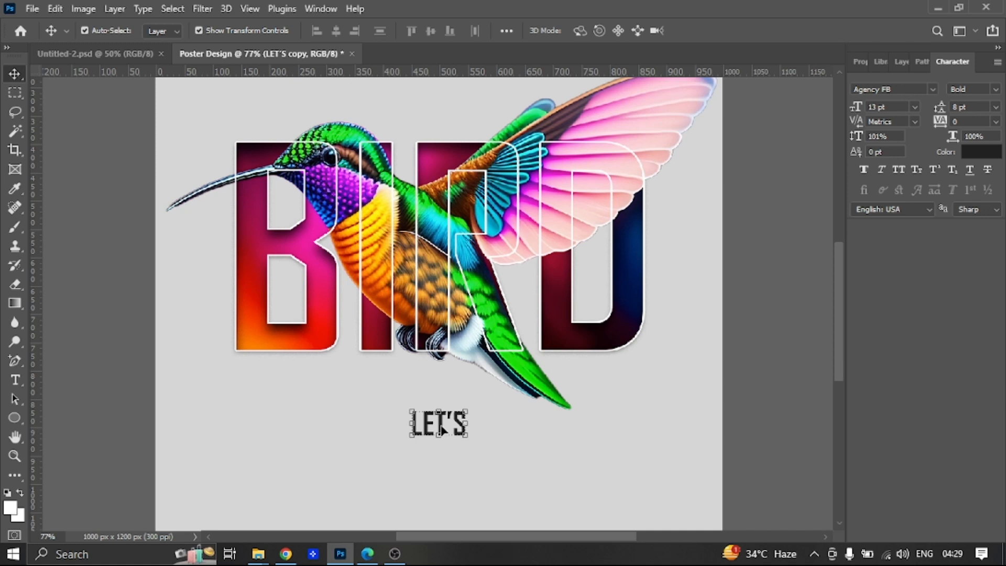
double_click(447, 428)
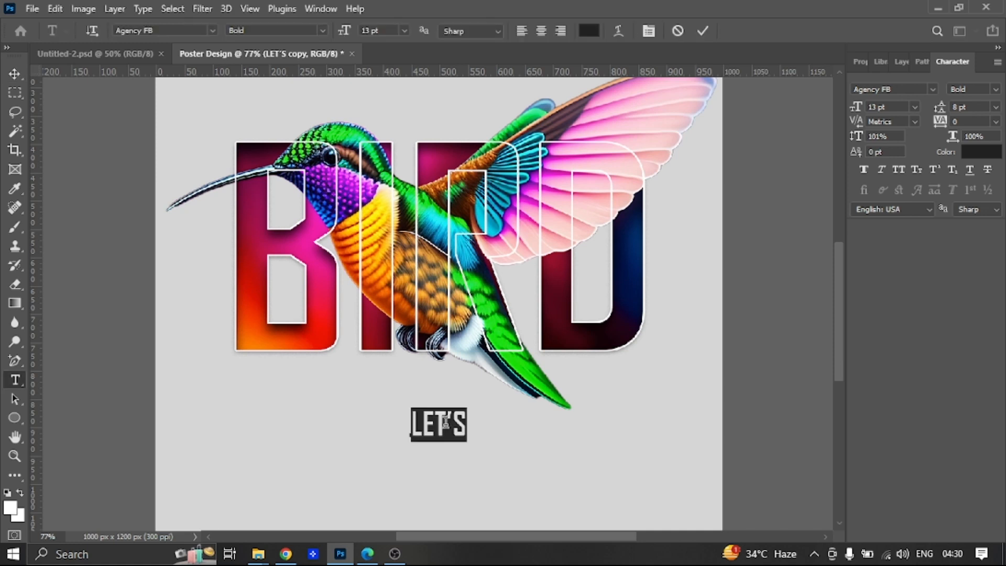
type("a")
type("silv")
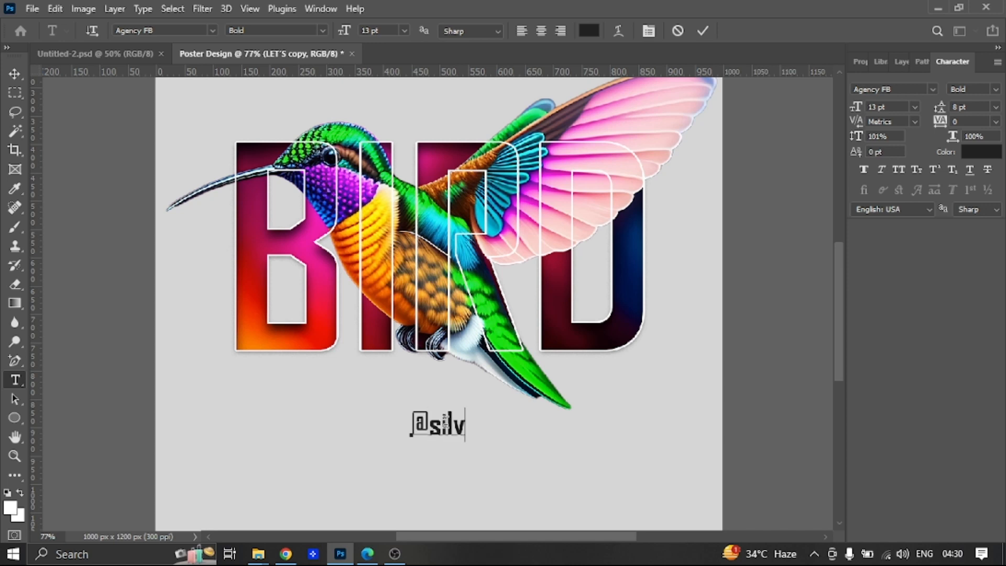
type("erstargraphix")
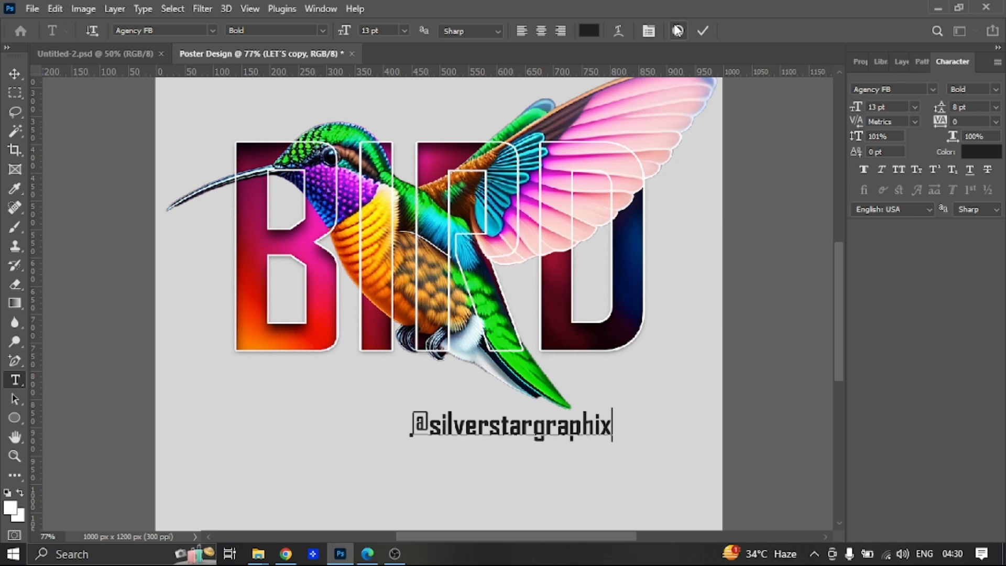
key("ctrl+Return")
key("v")
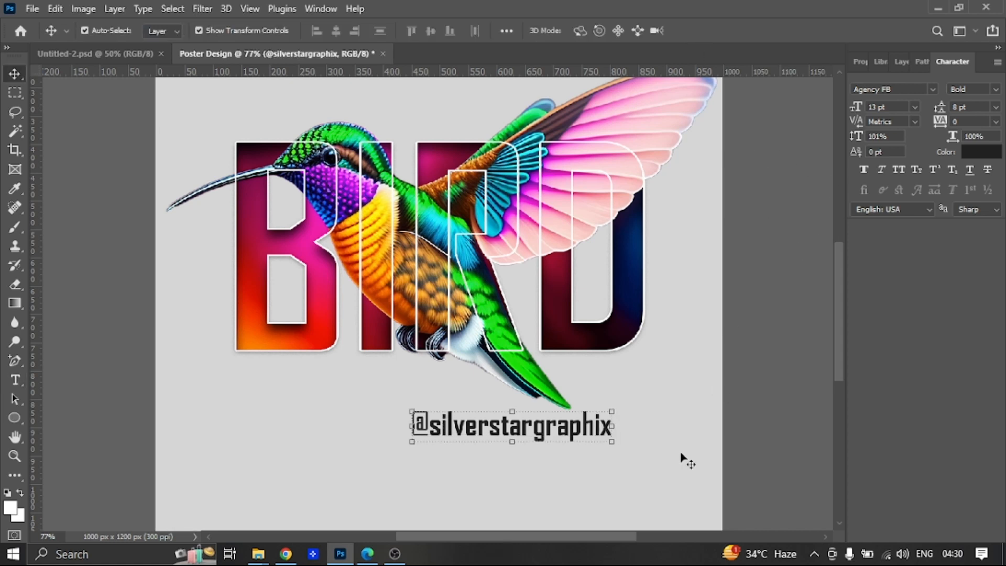
left_click_drag(614, 445, 493, 422)
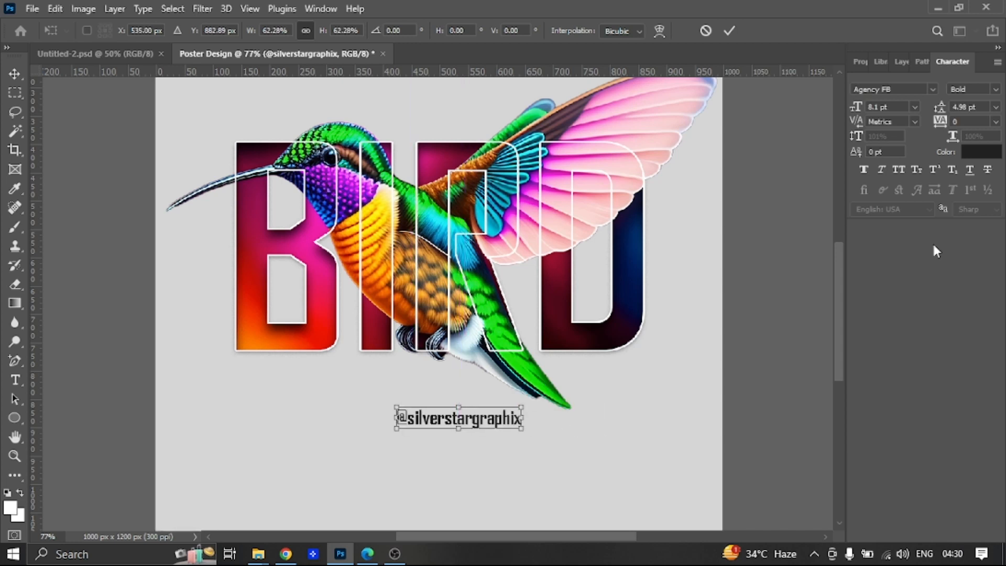
left_click(728, 31)
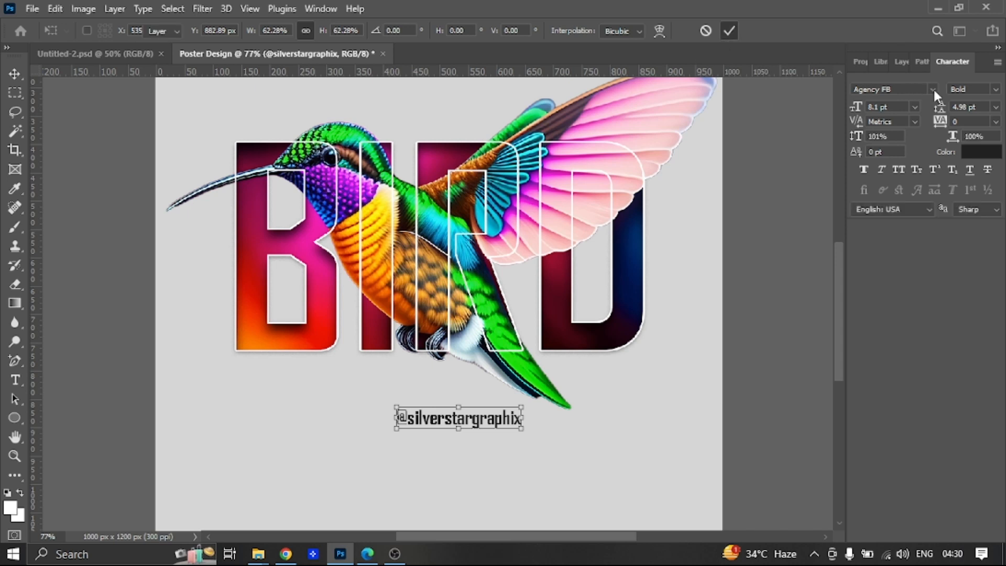
left_click(933, 89)
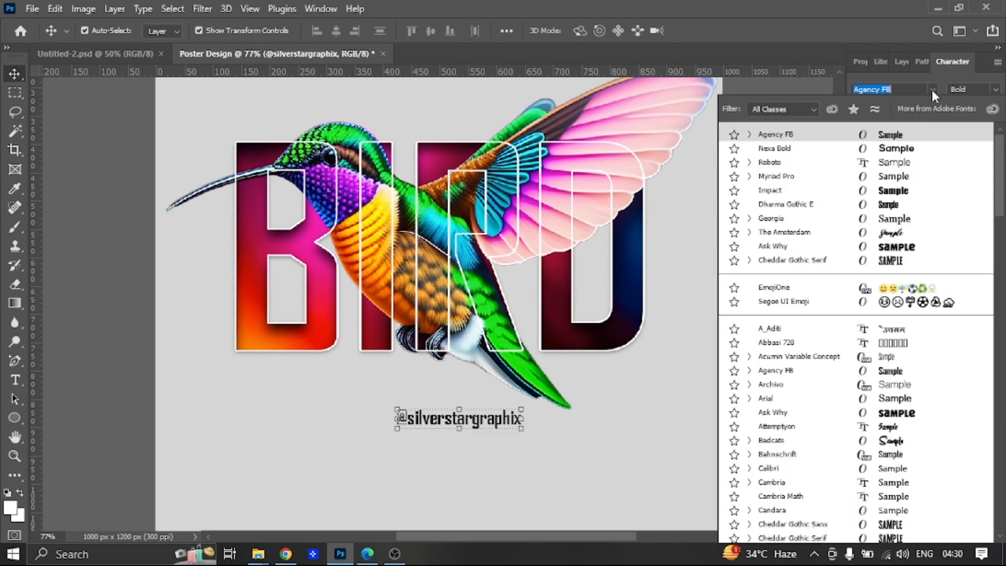
left_click(770, 165)
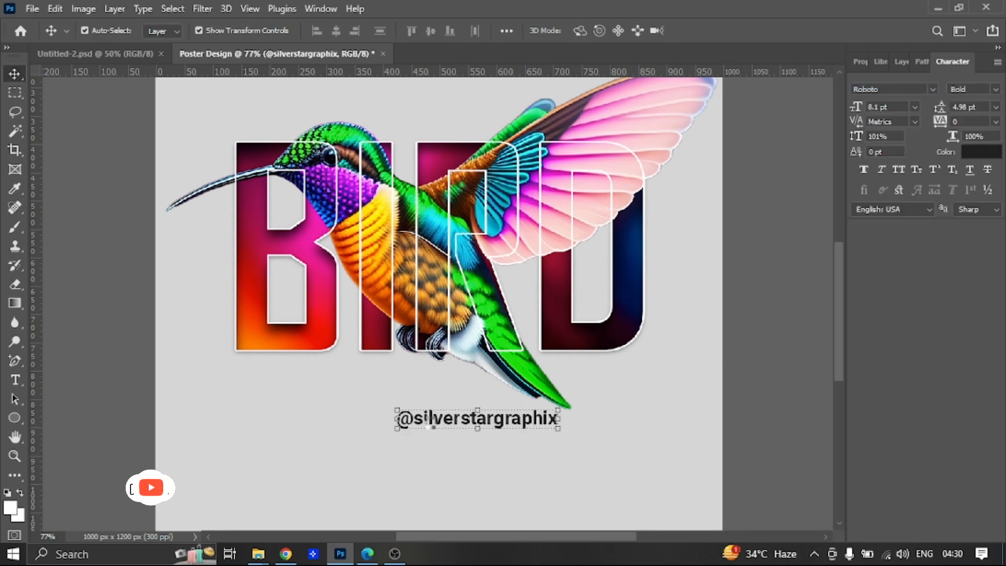
scroll(489, 433, "down", 2)
scroll(489, 431, "down", 1)
left_click_drag(483, 410, 457, 414)
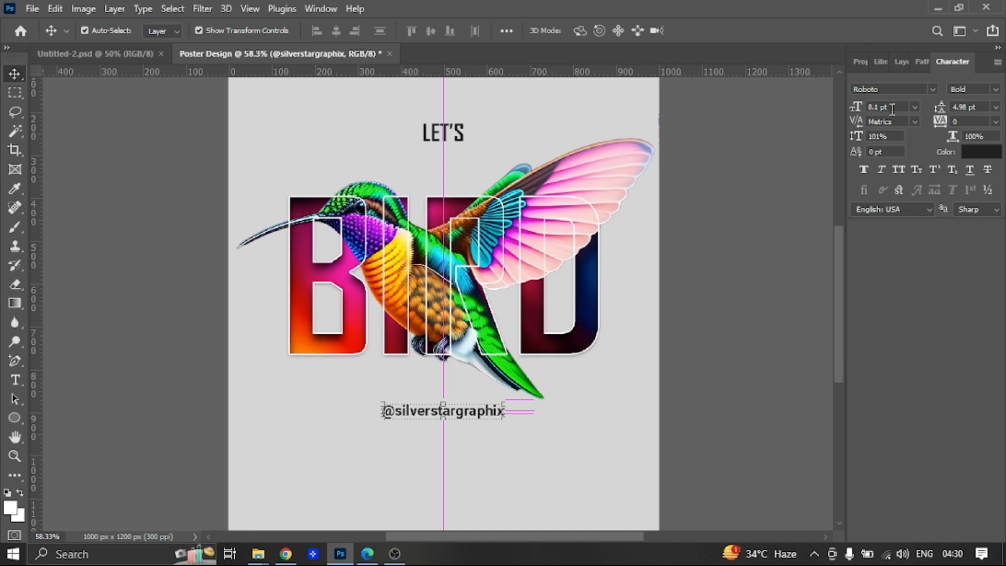
left_click_drag(845, 112, 842, 105)
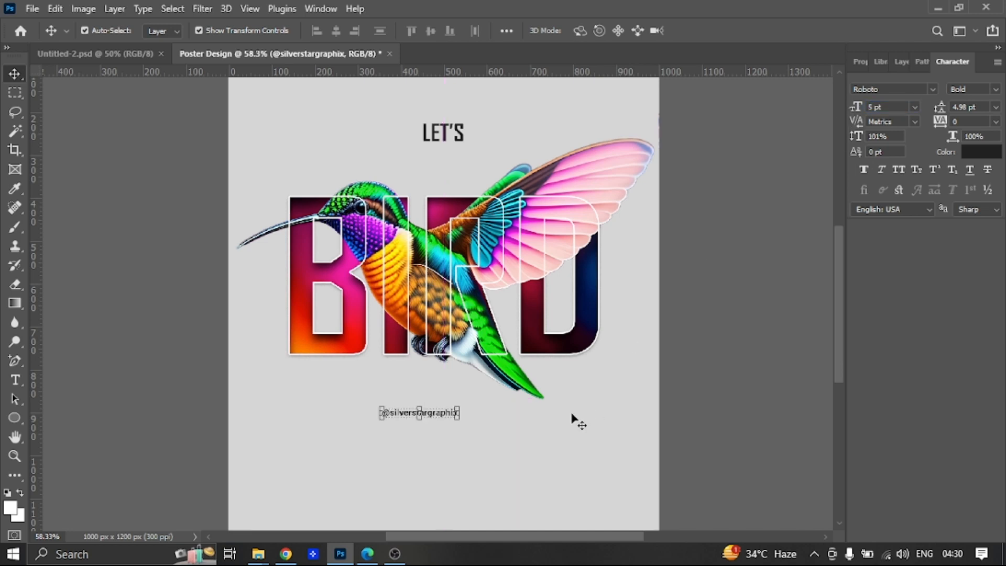
left_click_drag(443, 418, 468, 400)
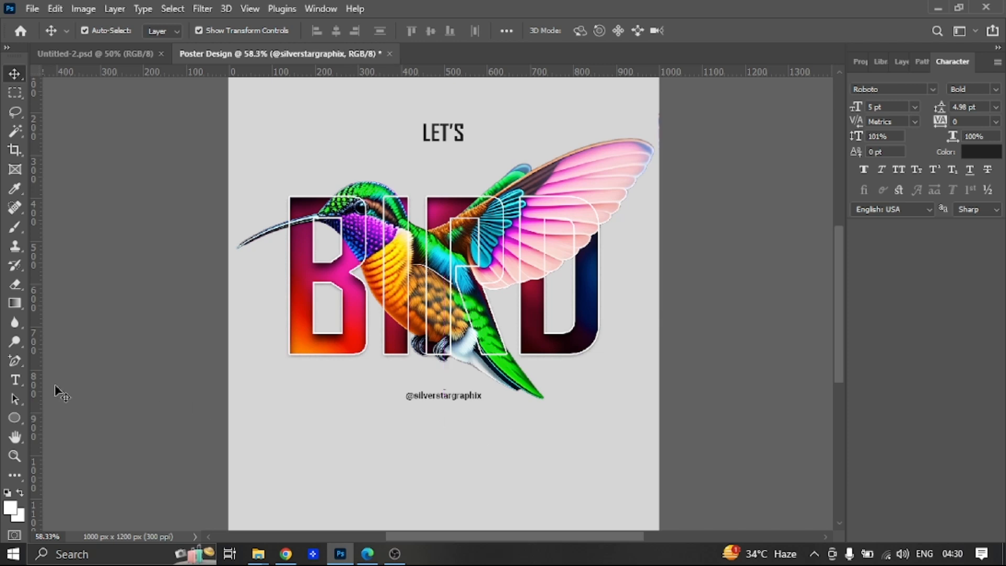
left_click(16, 379)
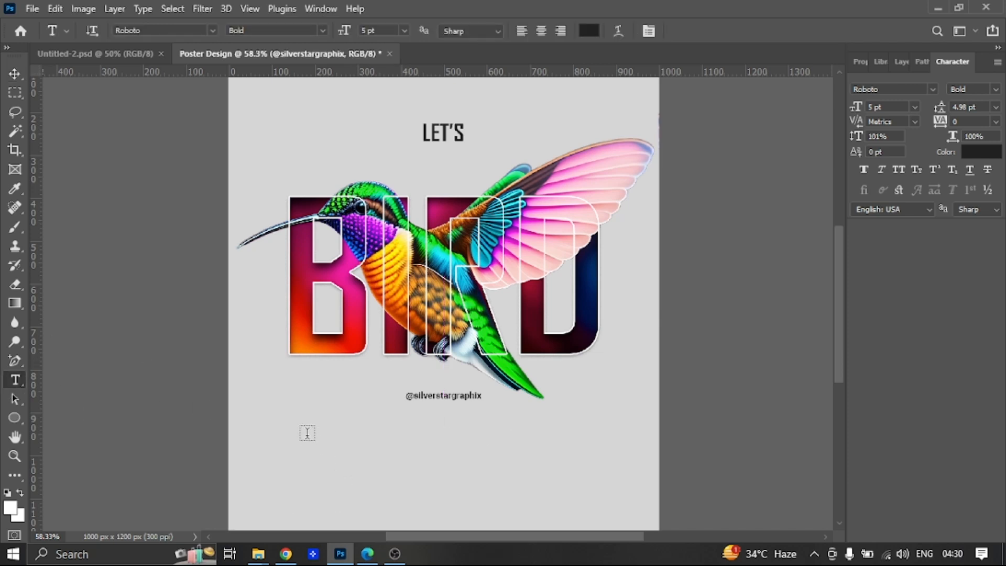
left_click_drag(295, 434, 591, 480)
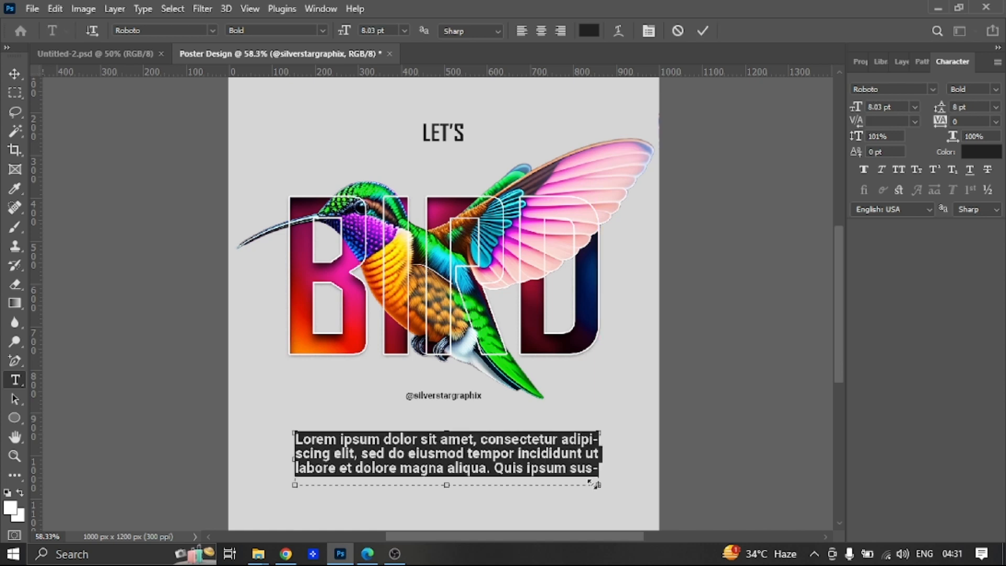
left_click(703, 31)
left_click(861, 105)
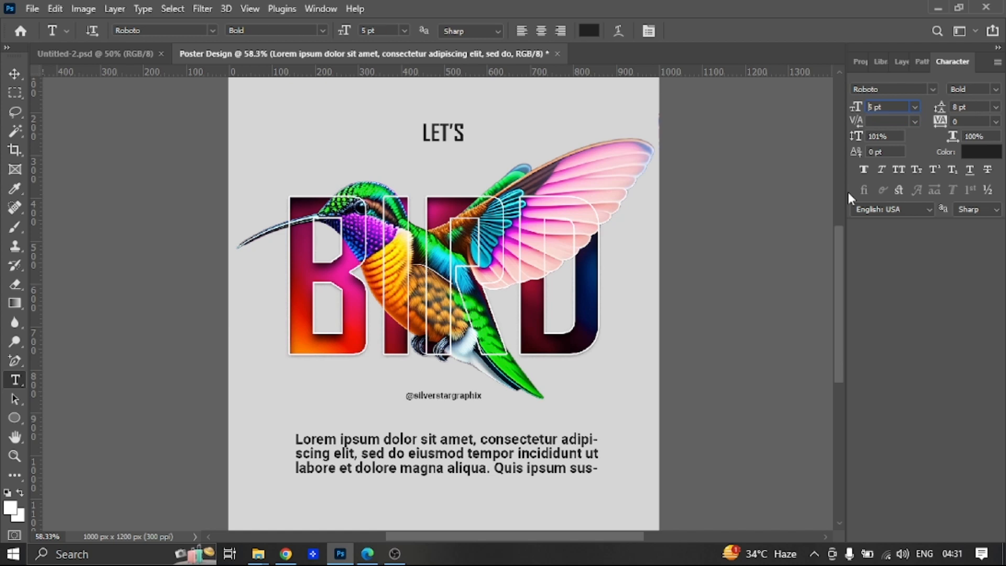
key("Return")
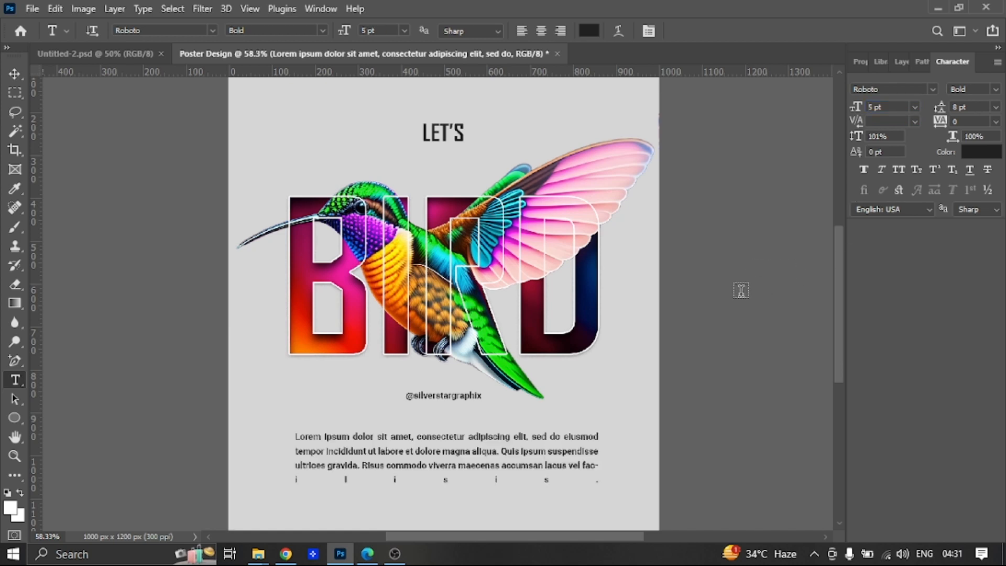
Justify the Lorem ipsum paragraph with its last line centred
left_click(920, 61)
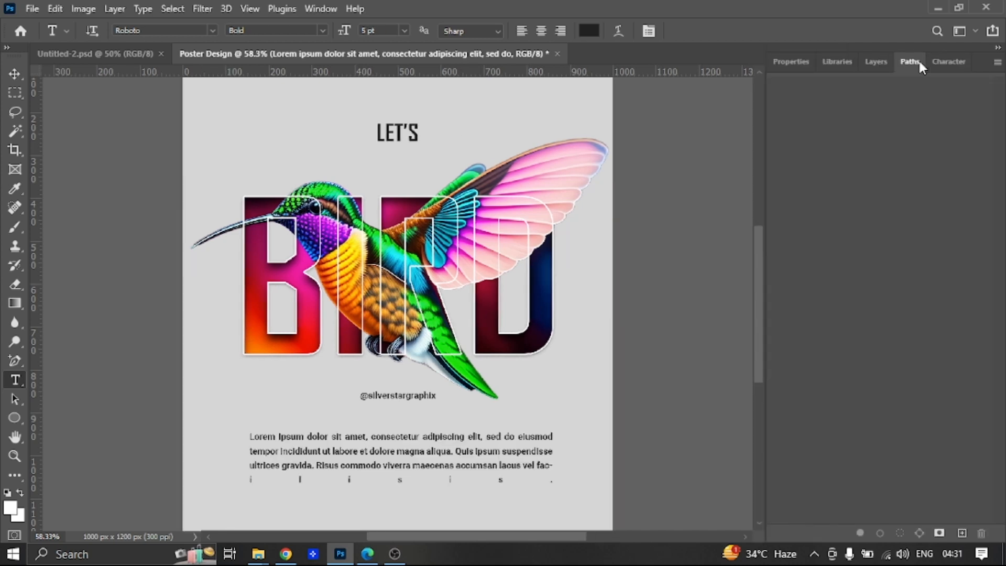
left_click(885, 60)
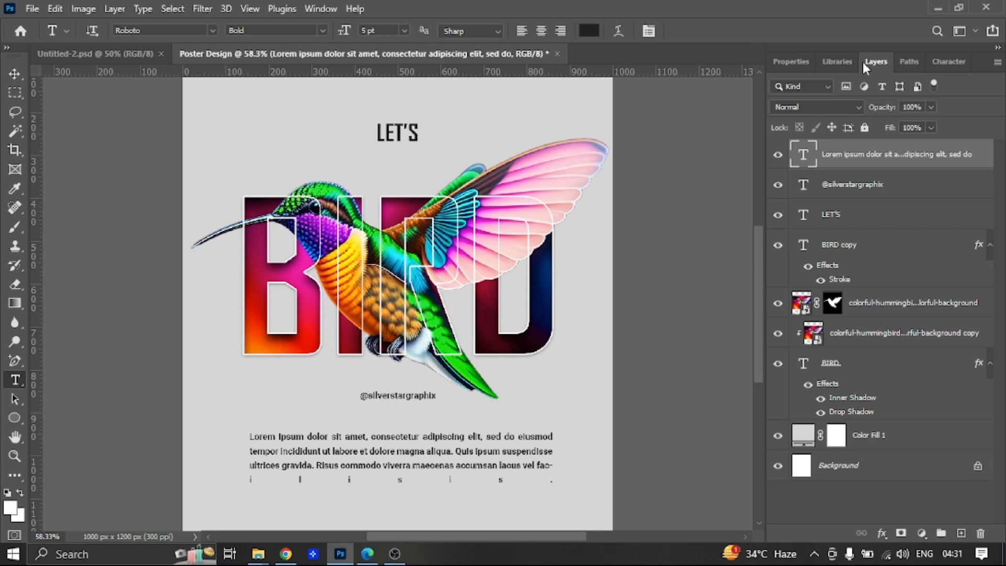
left_click(791, 62)
left_click(799, 289)
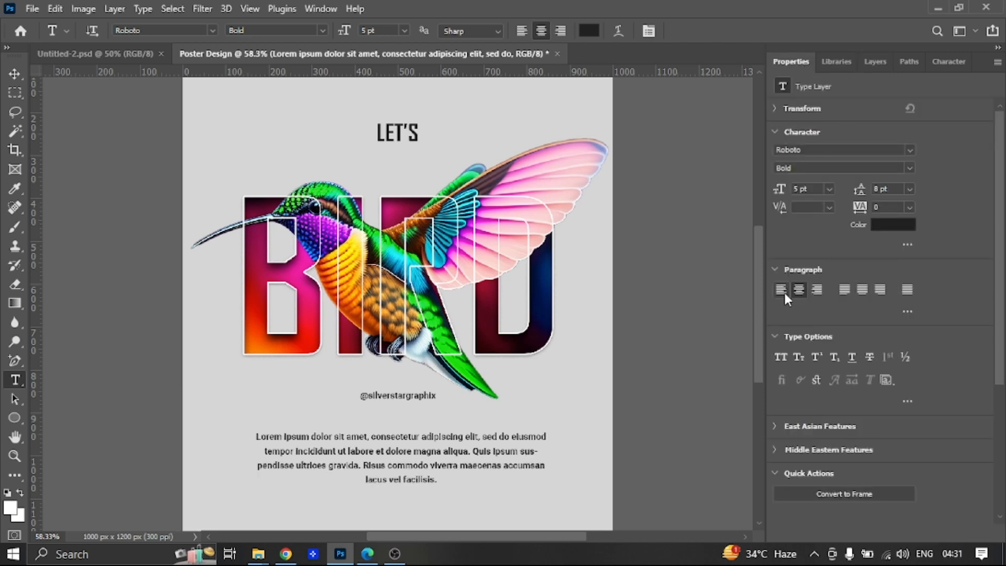
left_click(781, 290)
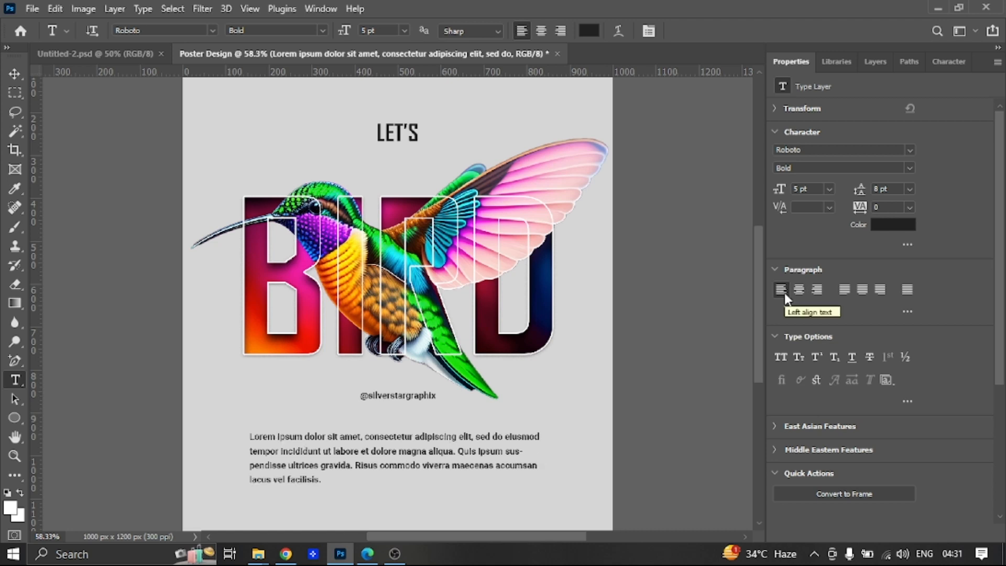
left_click(909, 289)
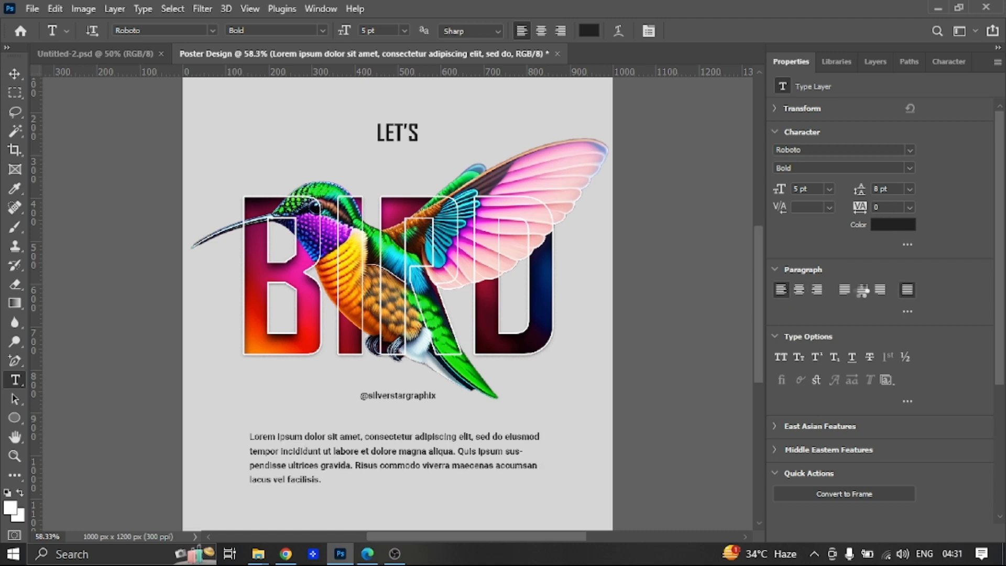
left_click(862, 291)
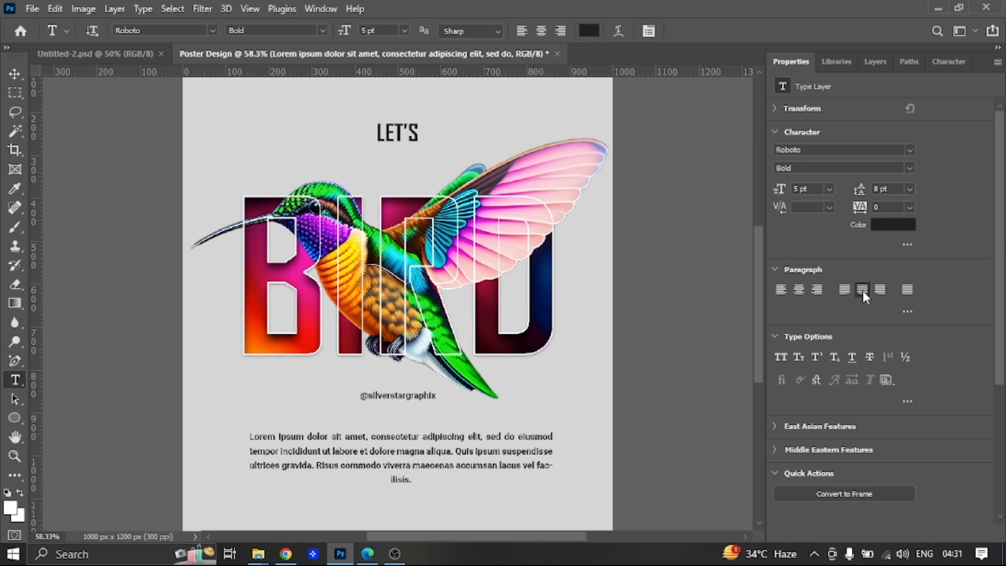
Change the Lorem ipsum paragraph's font style to Regular
left_click(16, 72)
left_click(936, 62)
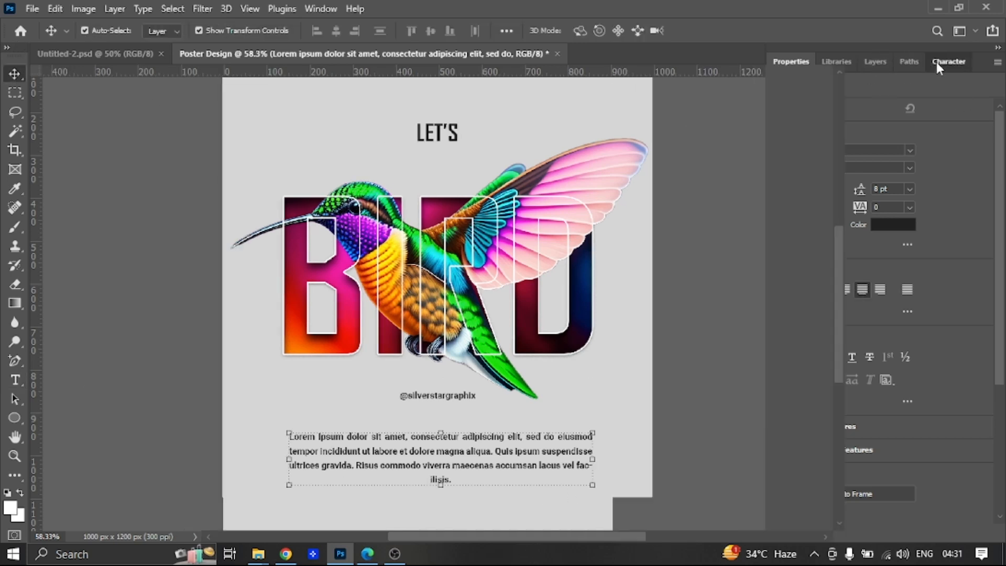
left_click(995, 90)
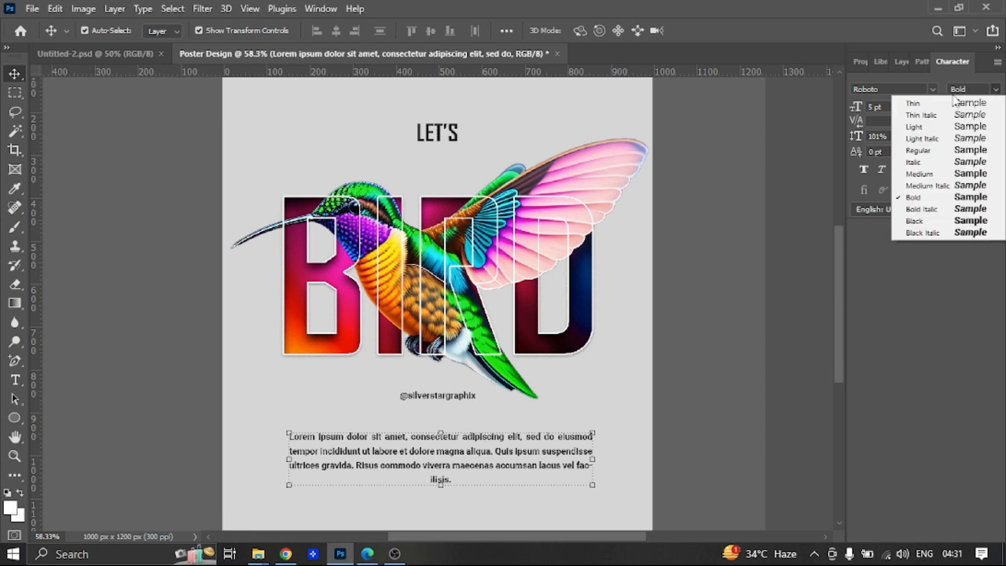
left_click(919, 151)
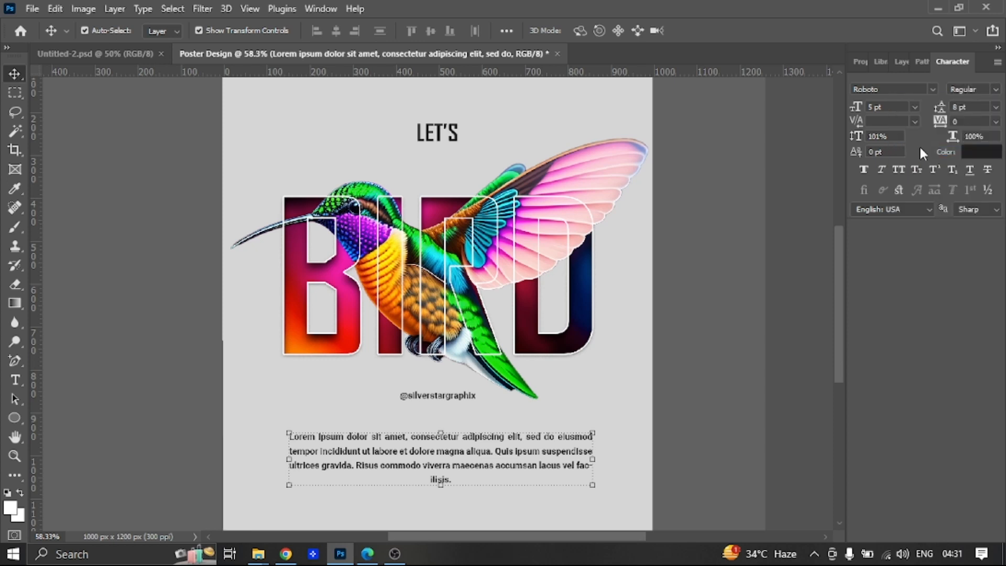
Try a 4 pt font size on the Lorem ipsum paragraph and set it back to 5 pt
left_click(891, 109)
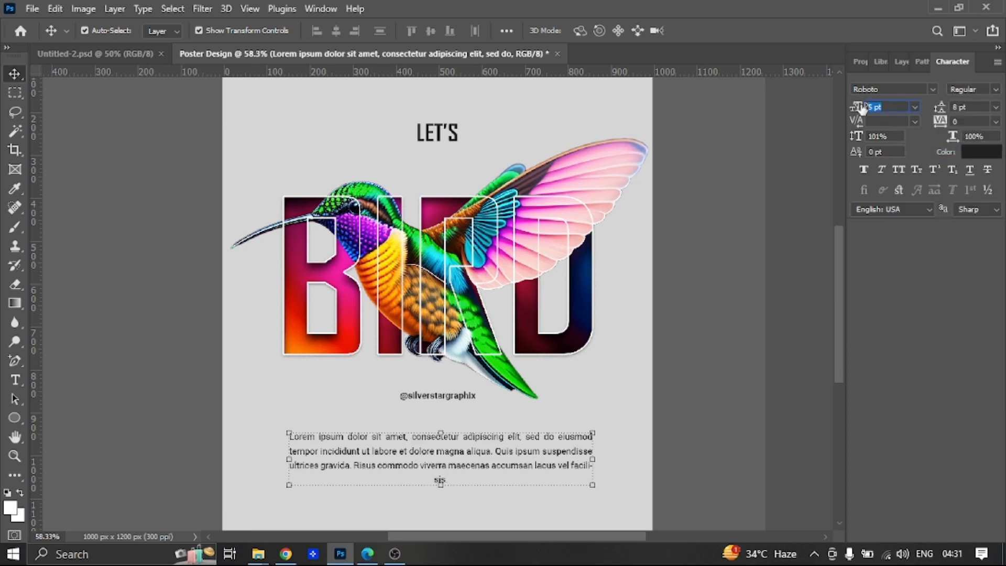
type("4")
key("Return")
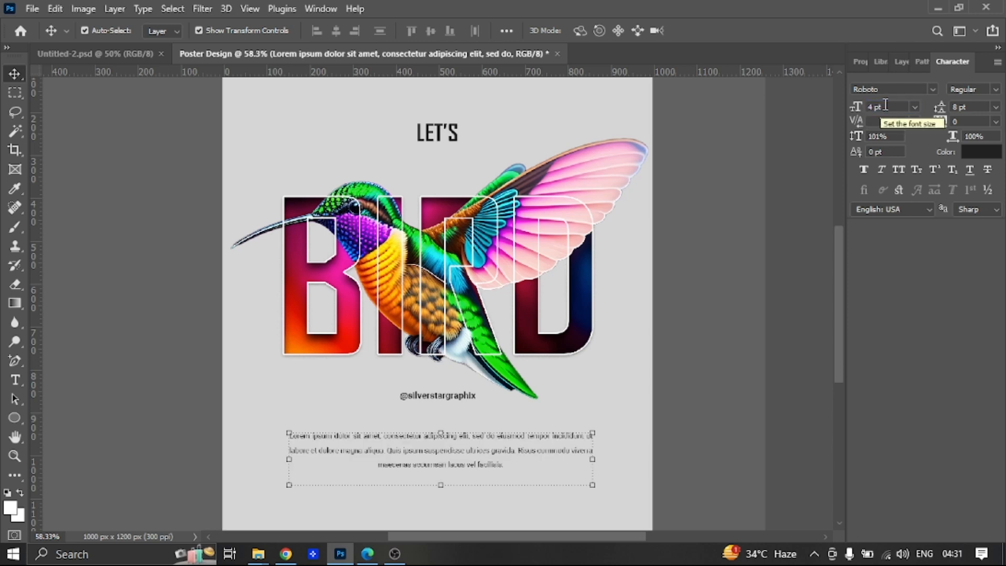
type("5")
key("Return")
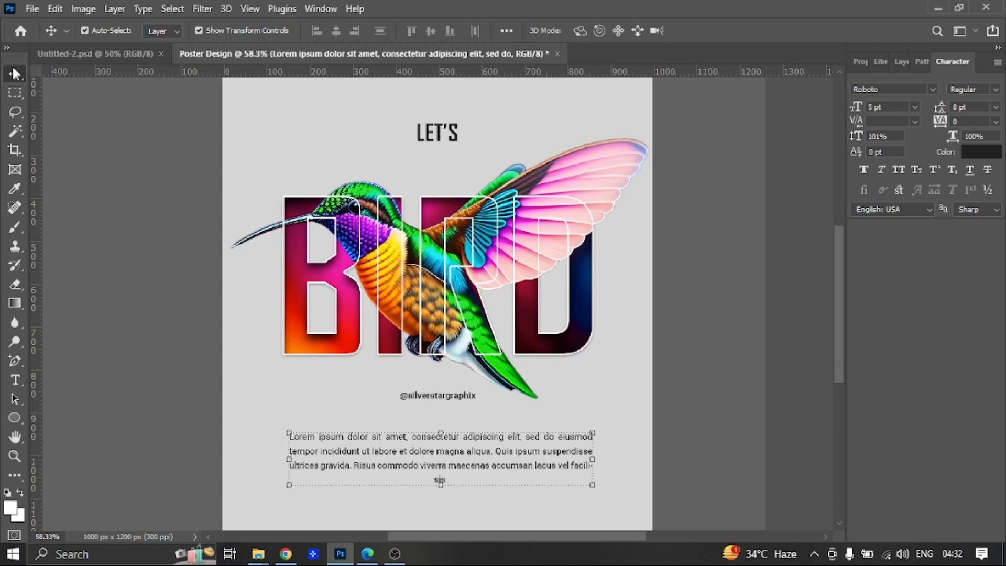
Tighten the layout by moving LET'S down and the texts below BIRD up, closer to the word
scroll(146, 295, "up", 2)
left_click_drag(434, 468, 433, 400)
left_click_drag(457, 147, 457, 165)
left_click(698, 398)
Set the Stroke size of the BIRD copy layer to 2 px and apply the layer style
left_click(920, 61)
left_click(878, 61)
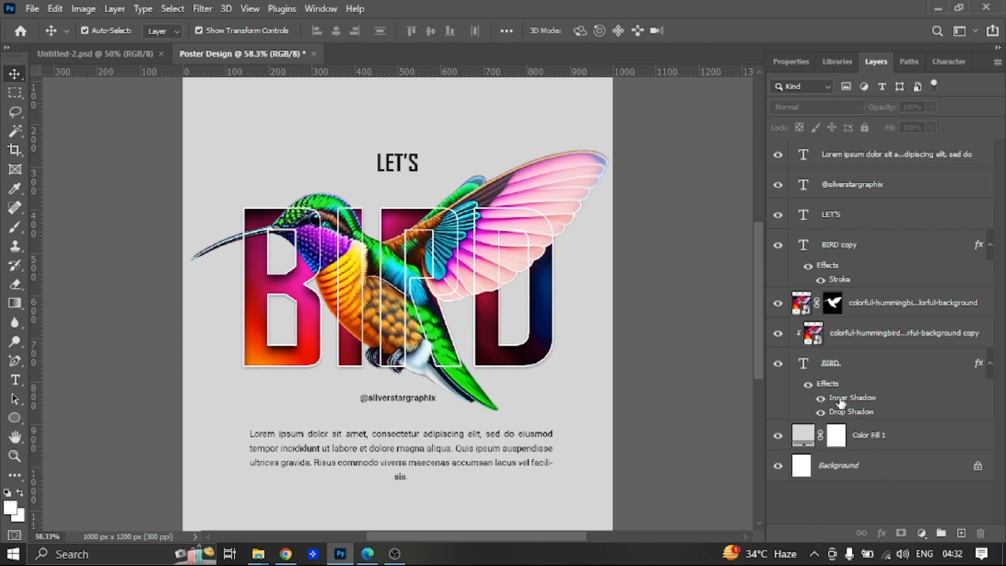
left_click(836, 280)
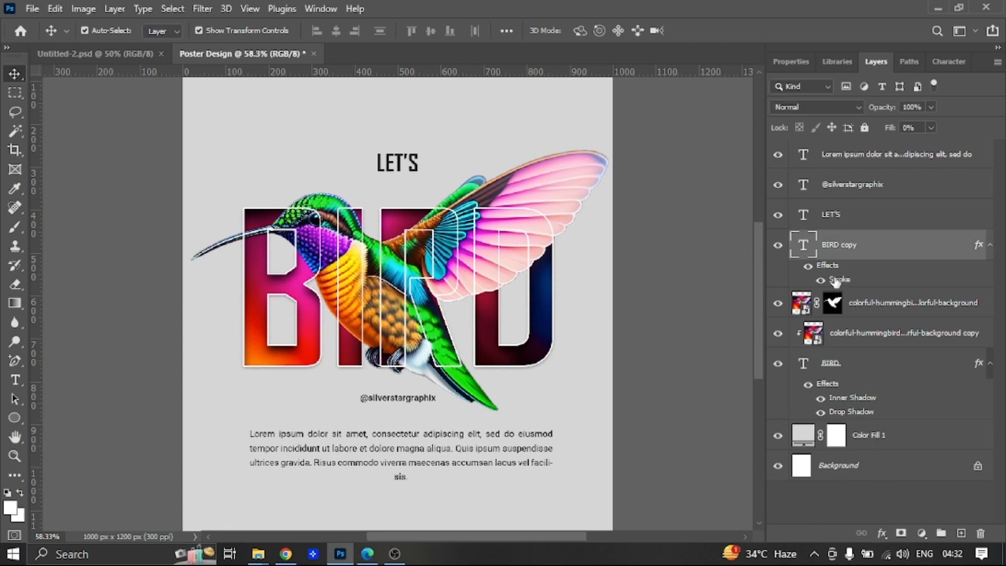
double_click(836, 280)
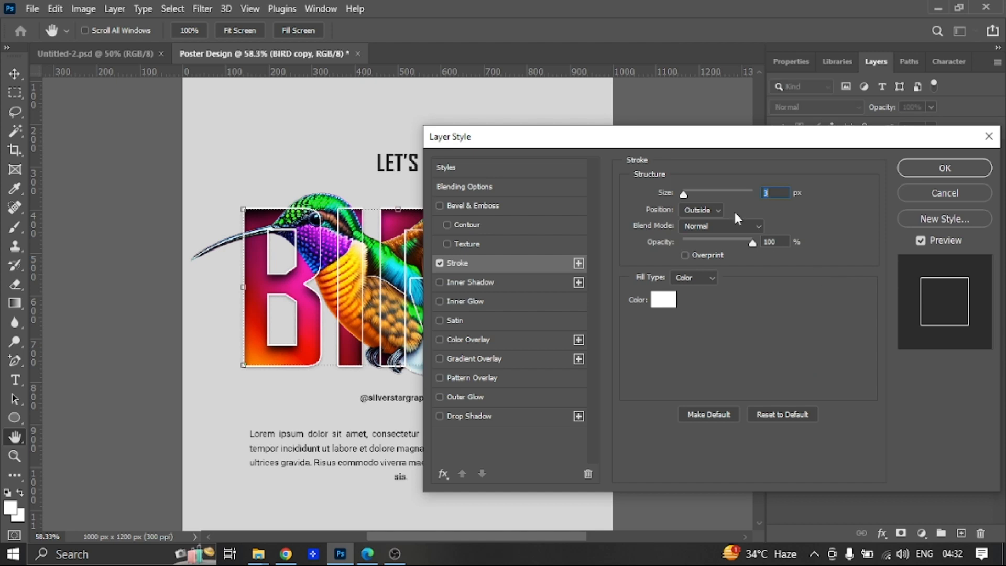
type("2")
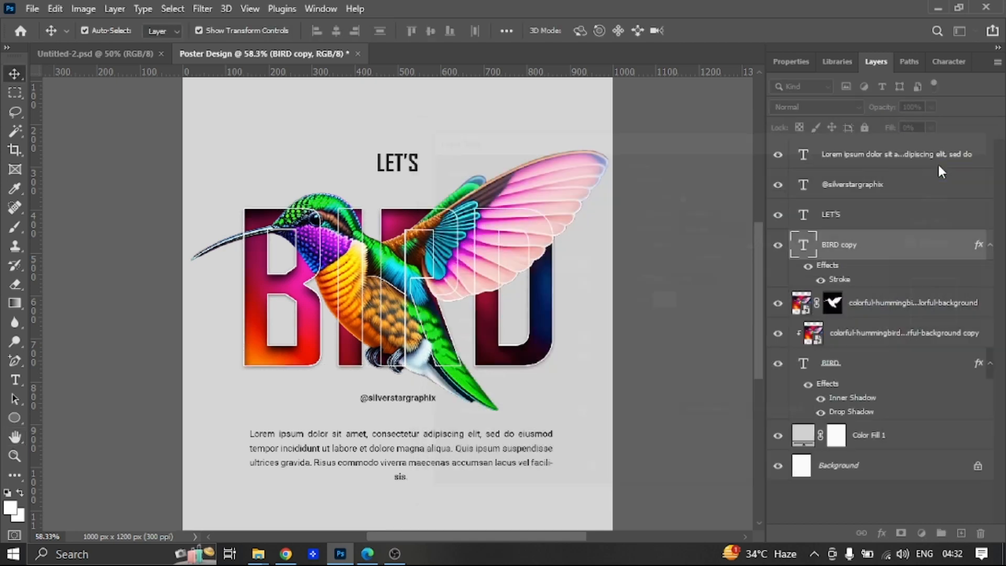
Select all the artwork and text together, move the composition slightly up and left on the poster, and deselect it
scroll(524, 286, "down", 1)
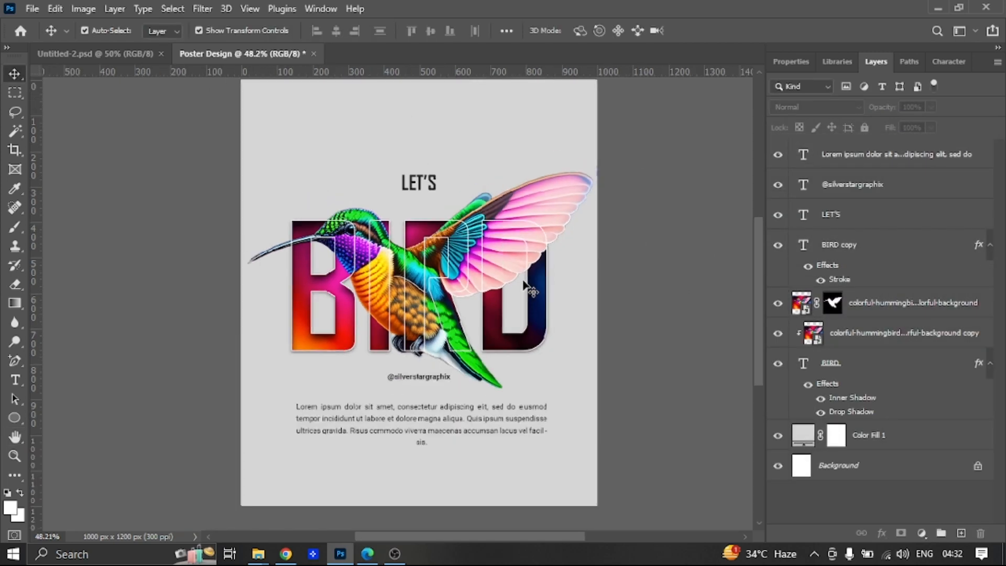
scroll(524, 285, "up", 1)
left_click_drag(242, 129, 650, 479)
left_click_drag(440, 258, 431, 250)
left_click(706, 266)
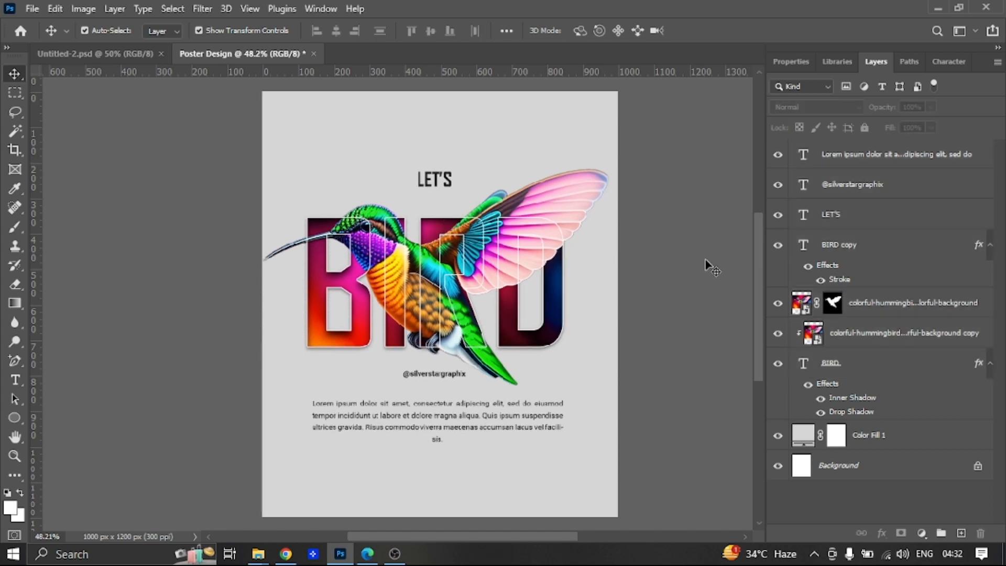